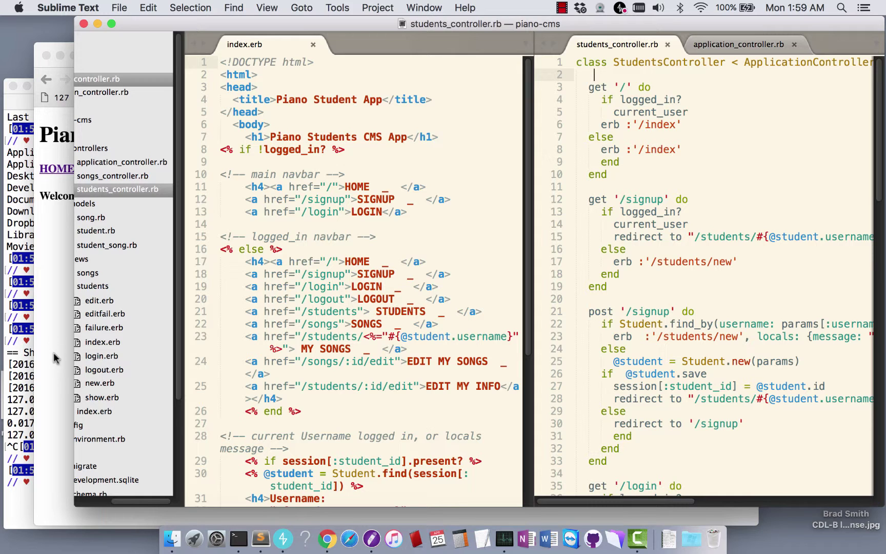
# Widen the piano-cms file tree in Sublime Text, then bring the app's Chrome window forward
pyautogui.click(63, 327)
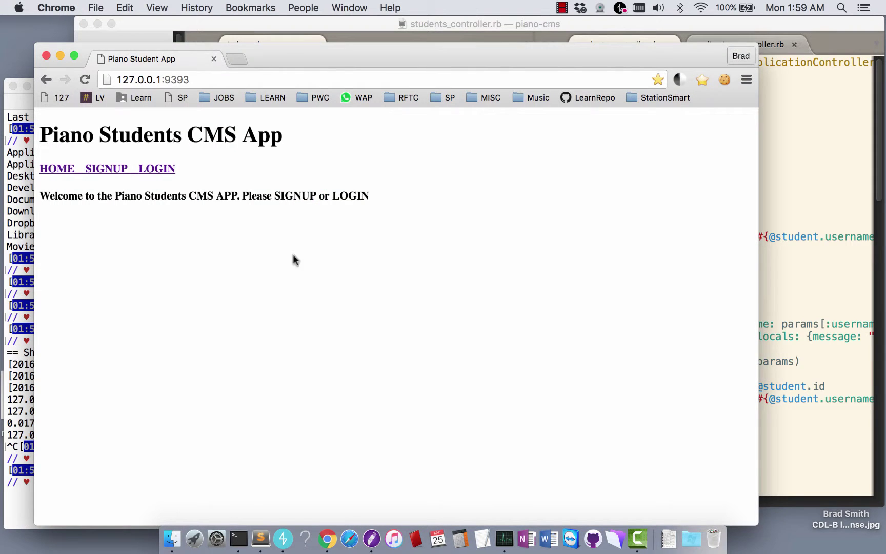
pyautogui.click(779, 135)
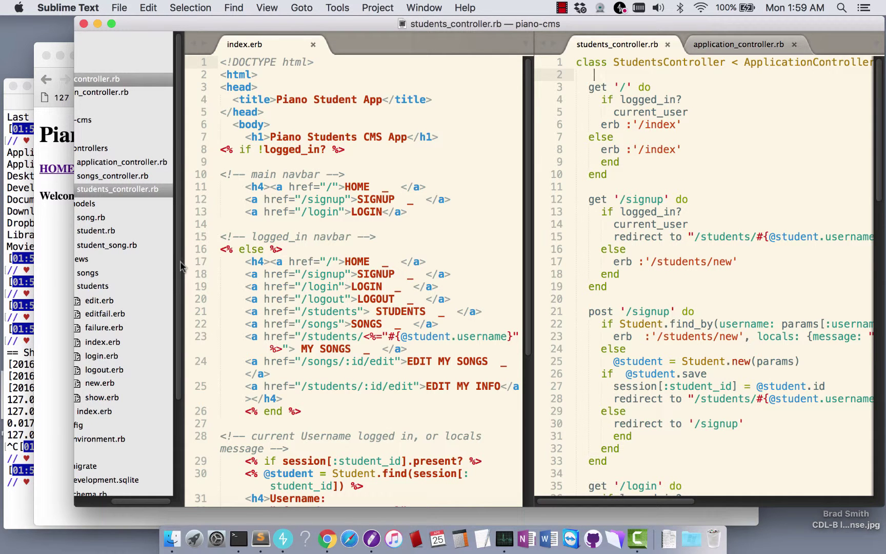
pyautogui.moveTo(181, 262); pyautogui.dragTo(234, 267)
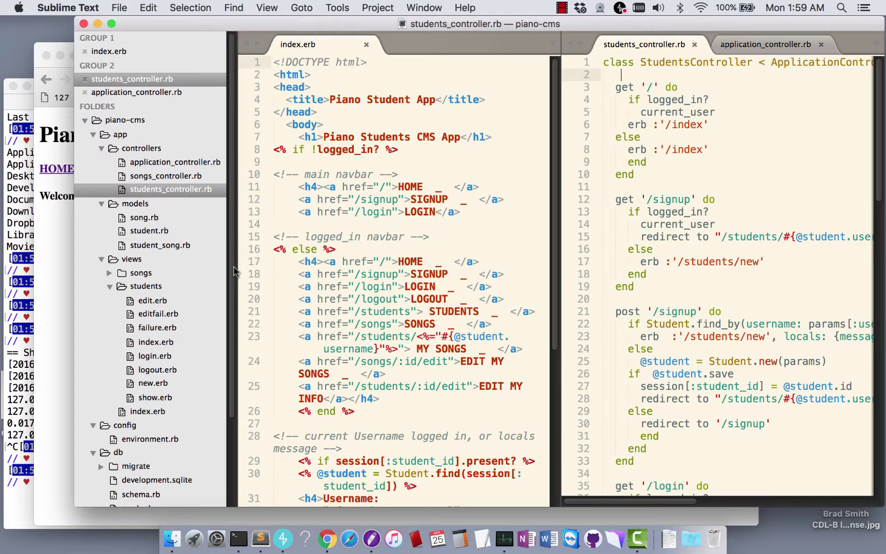
pyautogui.click(67, 354)
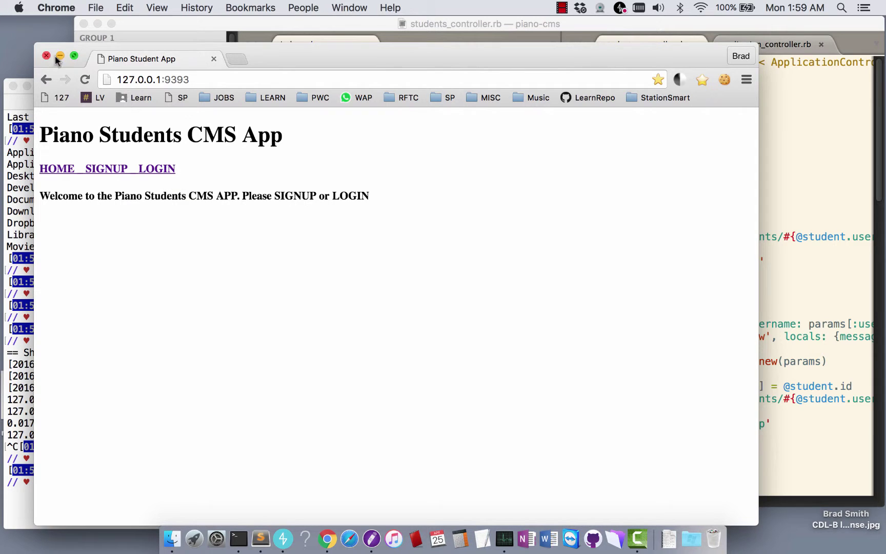
# Enlarge the Chrome window slightly and try the app's login page, which is refused
pyautogui.moveTo(35, 44); pyautogui.dragTo(30, 41)
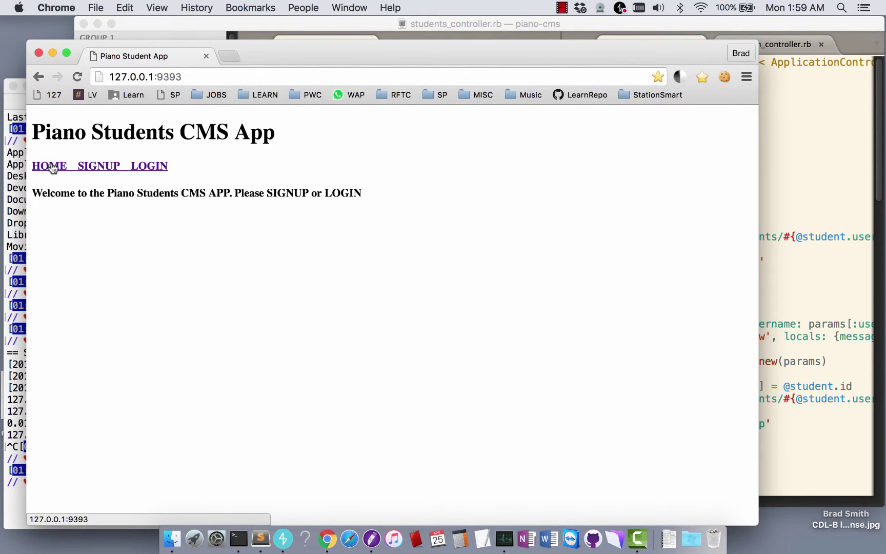
pyautogui.click(150, 167)
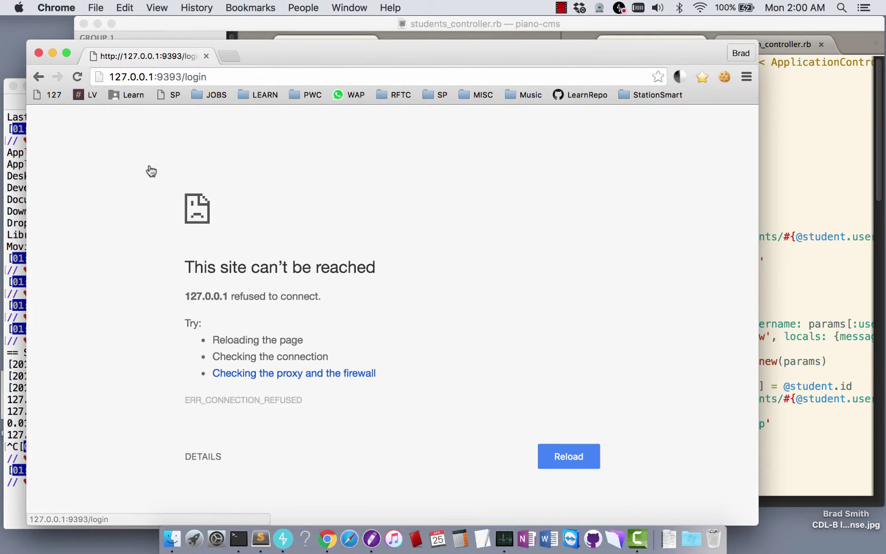
# Restart the app server in Terminal with the shotgun command, correcting the typo
pyautogui.click(11, 377)
pyautogui.write('shotgurn')
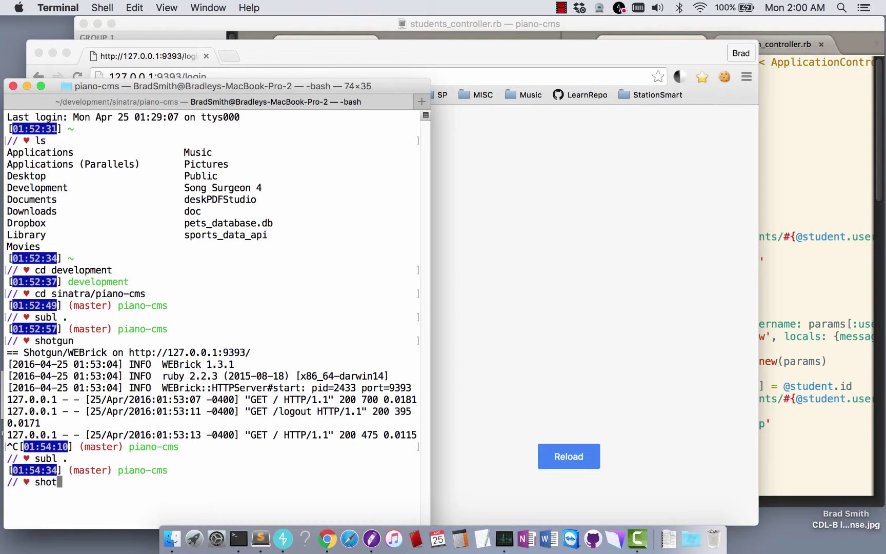
pyautogui.press('BackSpace')
pyautogui.press('BackSpace')
pyautogui.write('n')
pyautogui.press('Return')
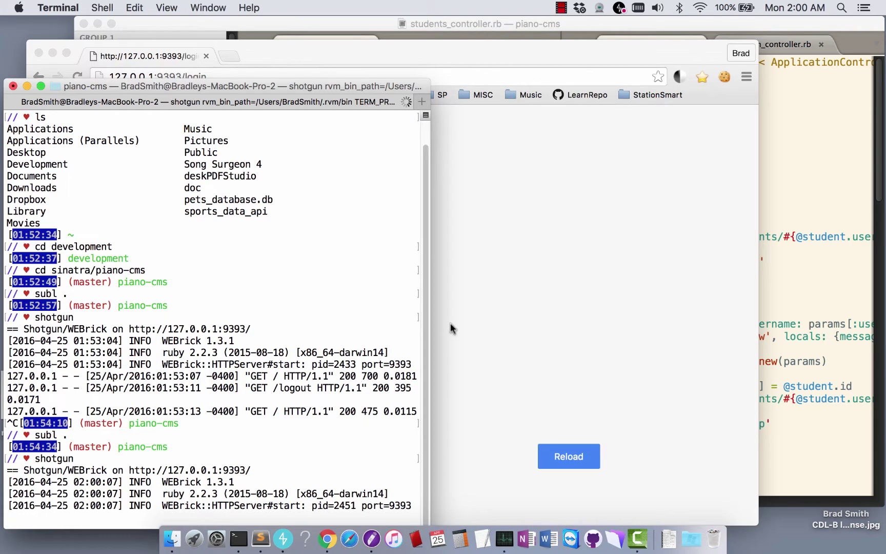
# Reload the app and log in with the student's username and password
pyautogui.click(500, 273)
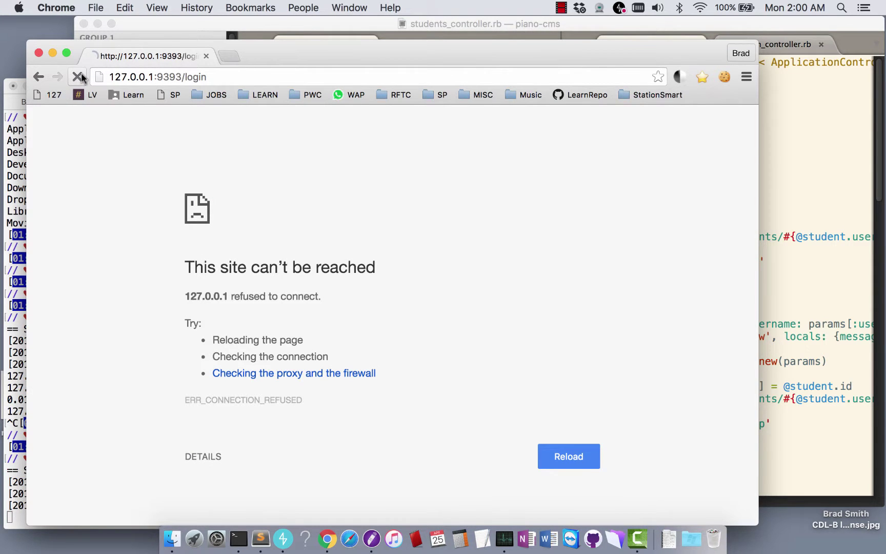
pyautogui.click(78, 76)
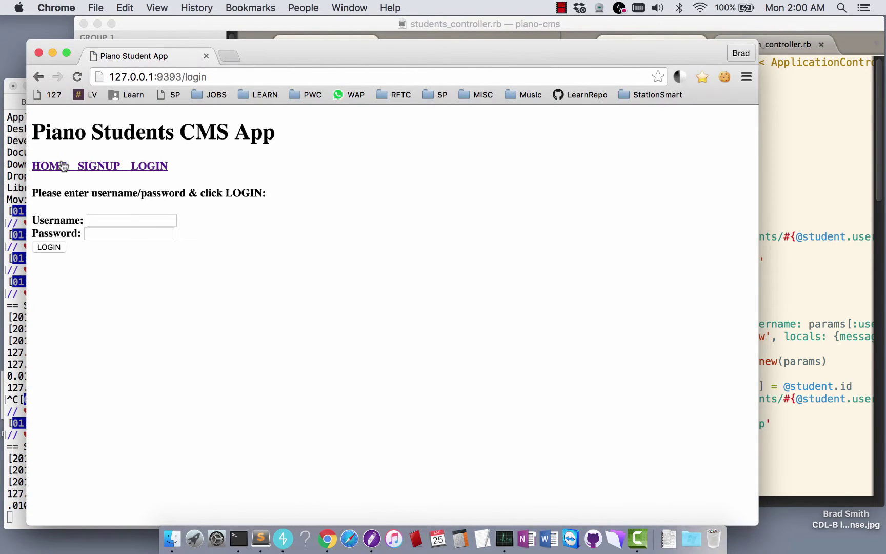
pyautogui.click(62, 165)
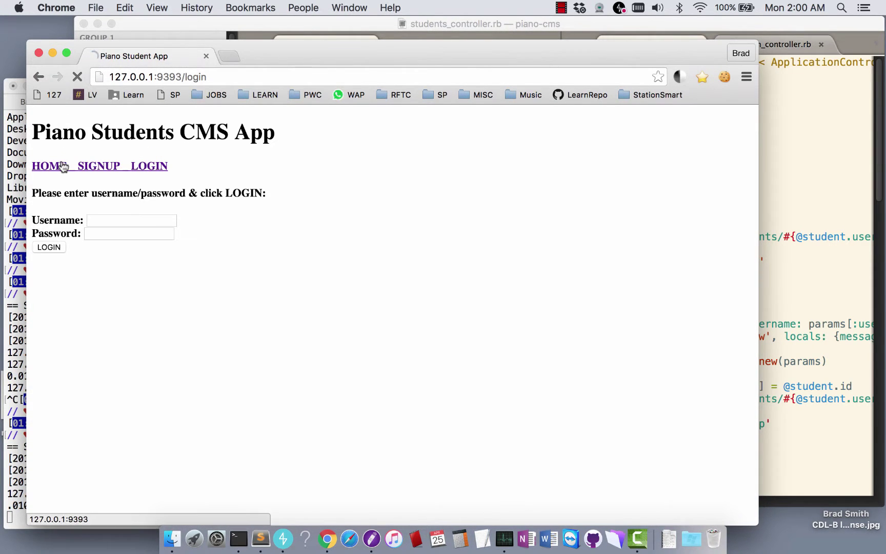
pyautogui.click(150, 168)
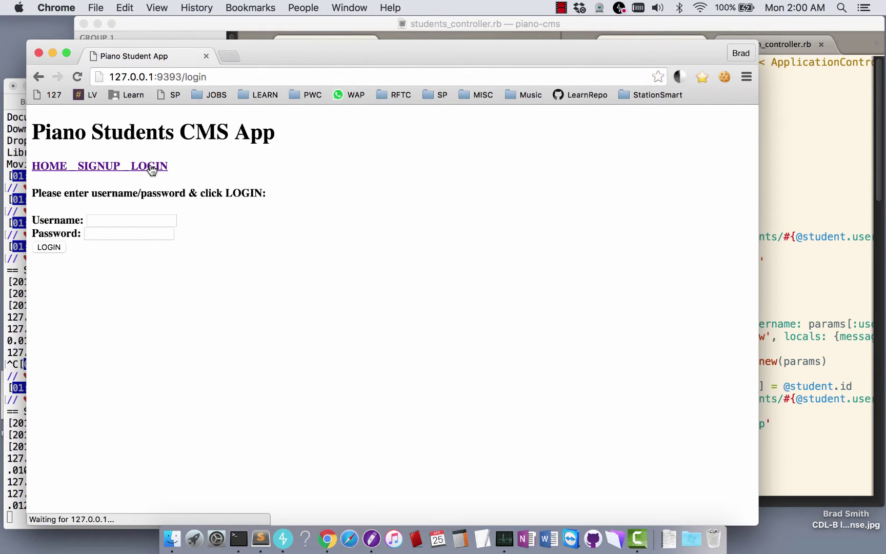
pyautogui.click(111, 217)
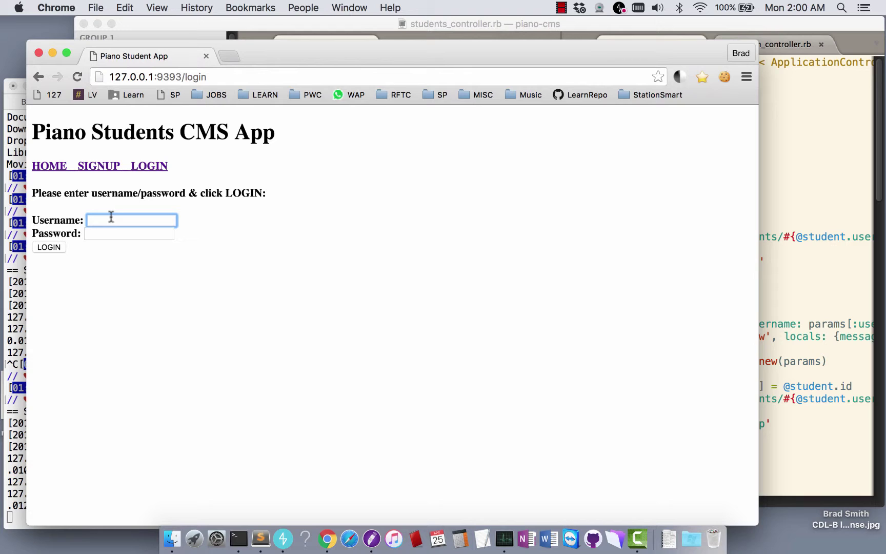
pyautogui.press('Tab')
pyautogui.write('asdf')
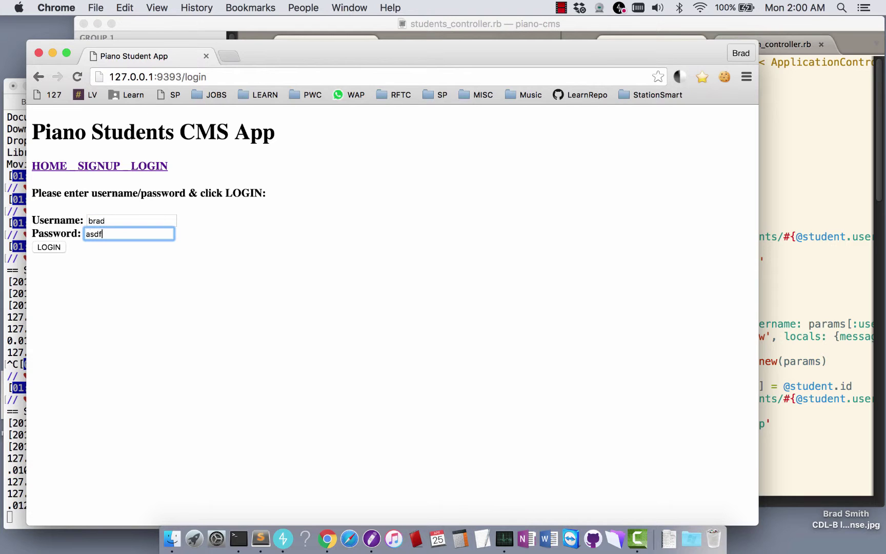
pyautogui.click(49, 247)
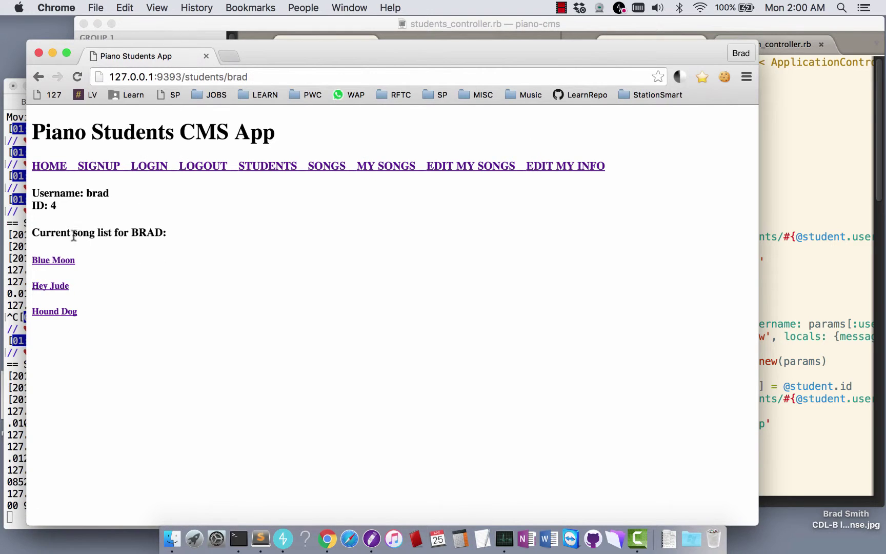
# Open the student's own songs page listing Blue Moon, Hey Jude and Hound Dog
pyautogui.moveTo(60, 232); pyautogui.dragTo(155, 229)
pyautogui.moveTo(74, 208); pyautogui.dragTo(32, 194)
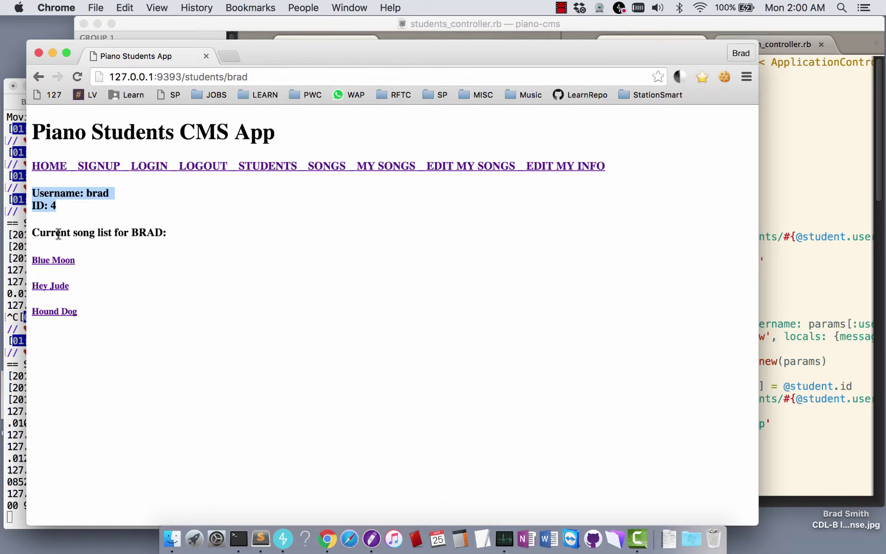
pyautogui.moveTo(56, 232); pyautogui.dragTo(154, 233)
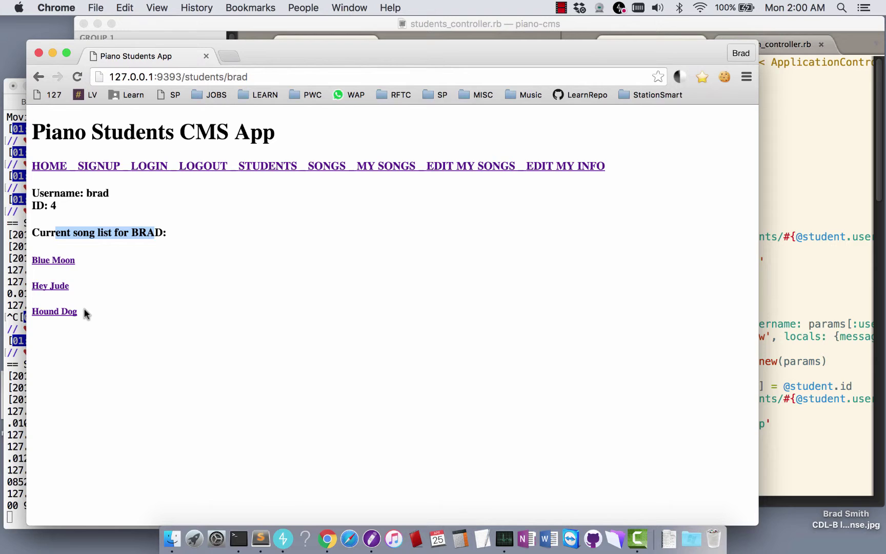
pyautogui.click(396, 183)
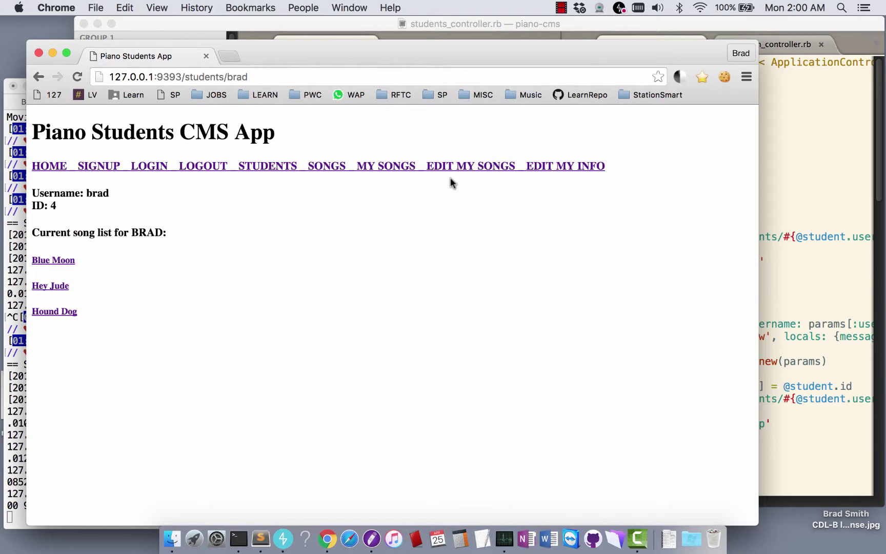
pyautogui.click(389, 167)
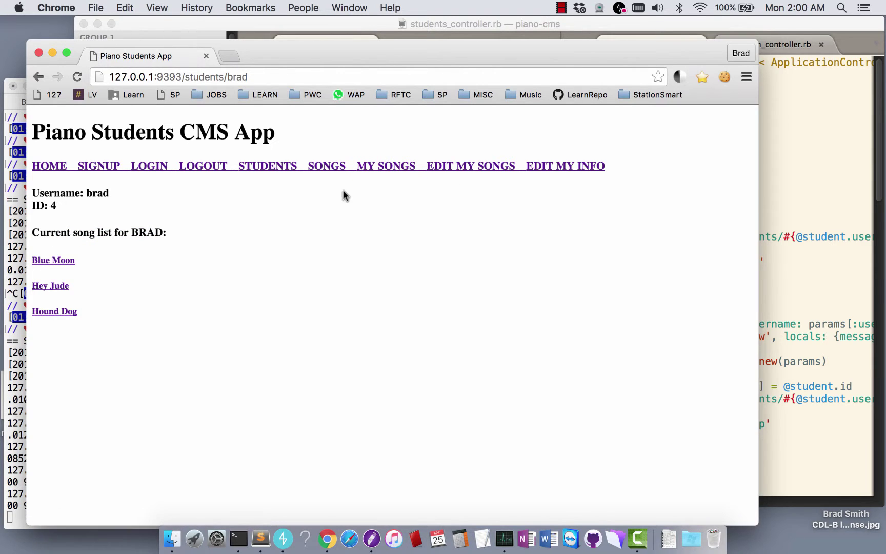
pyautogui.tripleClick(218, 235)
pyautogui.click(375, 163)
# Tick Apple Tree, My Cherry Pie, Piano Man, Someone Like You, untick Blue Moon, add Blue Suede Shoes, submit
pyautogui.click(465, 167)
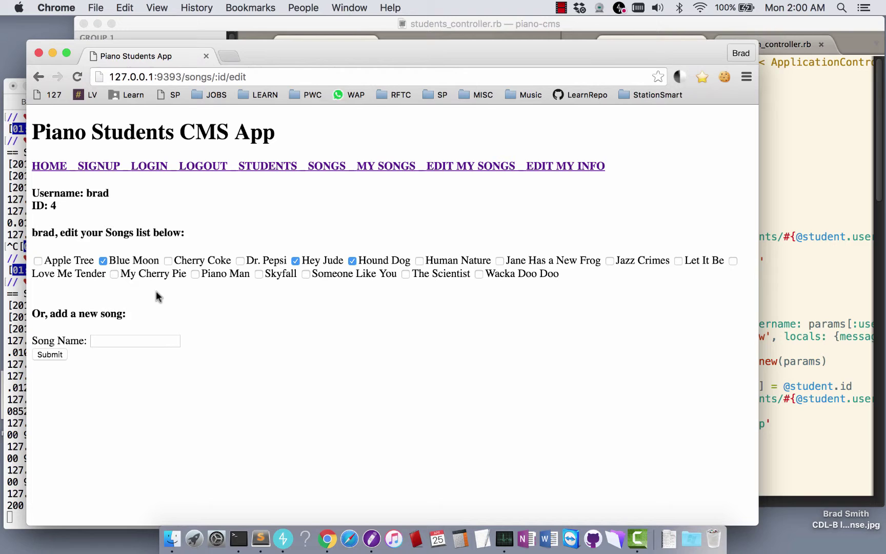
pyautogui.click(38, 261)
pyautogui.click(103, 261)
pyautogui.click(114, 274)
pyautogui.click(195, 274)
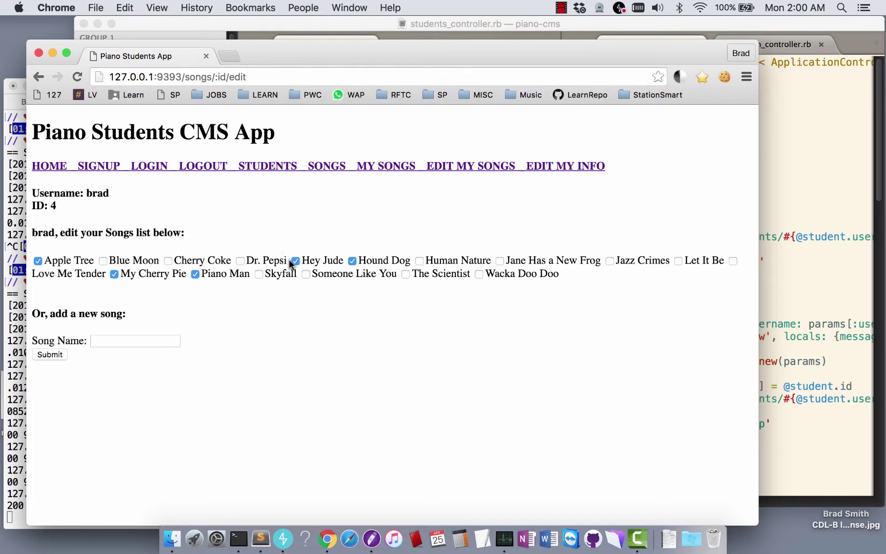
pyautogui.click(306, 273)
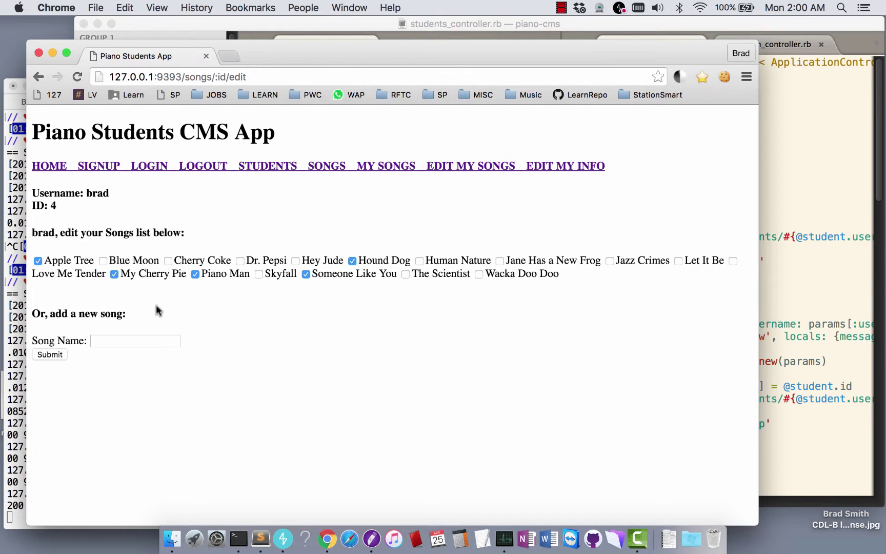
pyautogui.click(123, 338)
pyautogui.write('Blue Suede Shoes')
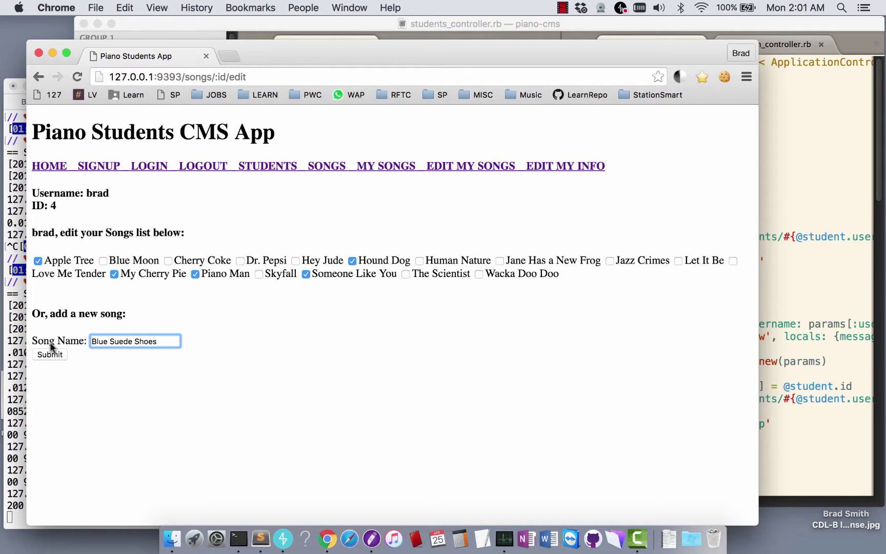
pyautogui.click(50, 354)
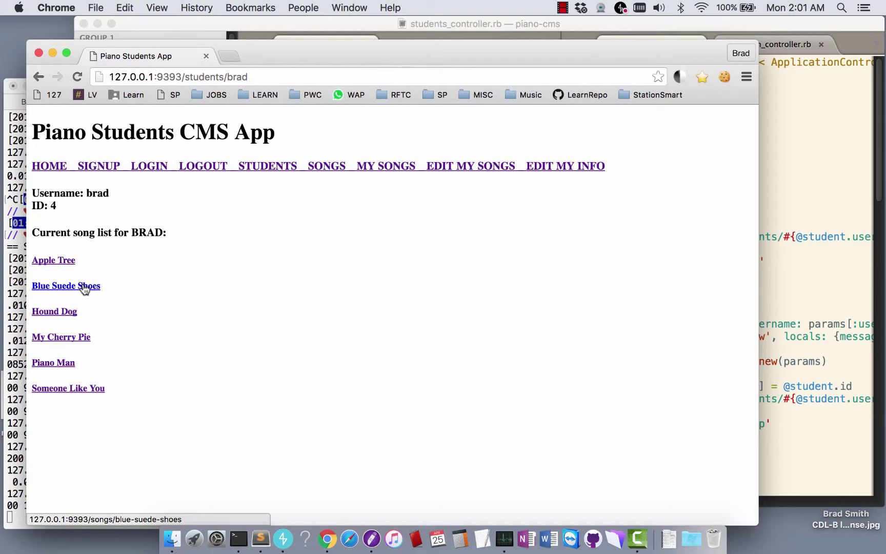
pyautogui.click(84, 288)
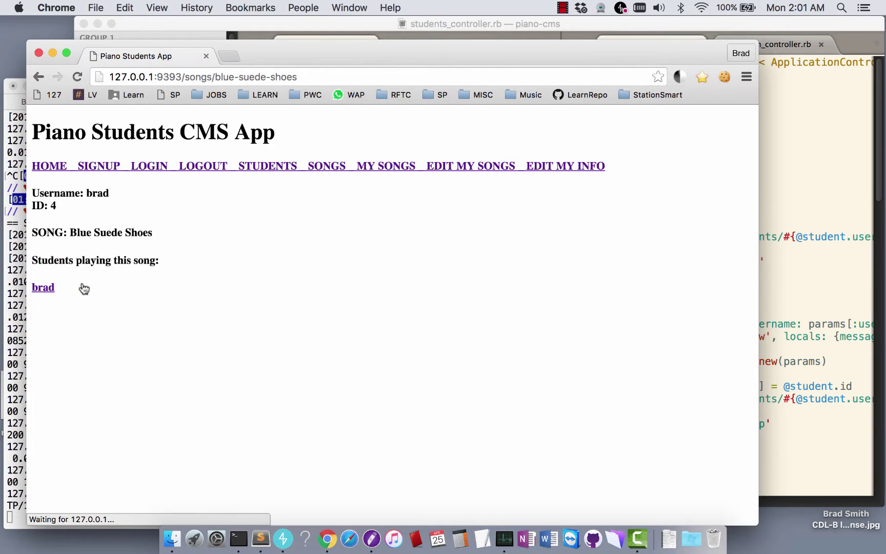
pyautogui.moveTo(35, 232); pyautogui.dragTo(174, 233)
pyautogui.click(94, 261)
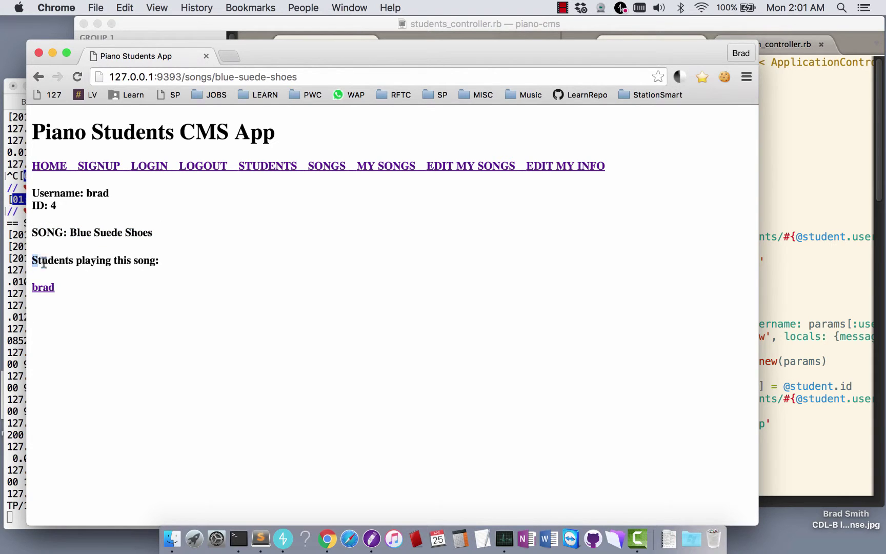
pyautogui.moveTo(31, 260); pyautogui.dragTo(171, 262)
pyautogui.click(105, 287)
# From the Students list, open the first student's songs, then the Human Nature page
pyautogui.click(271, 169)
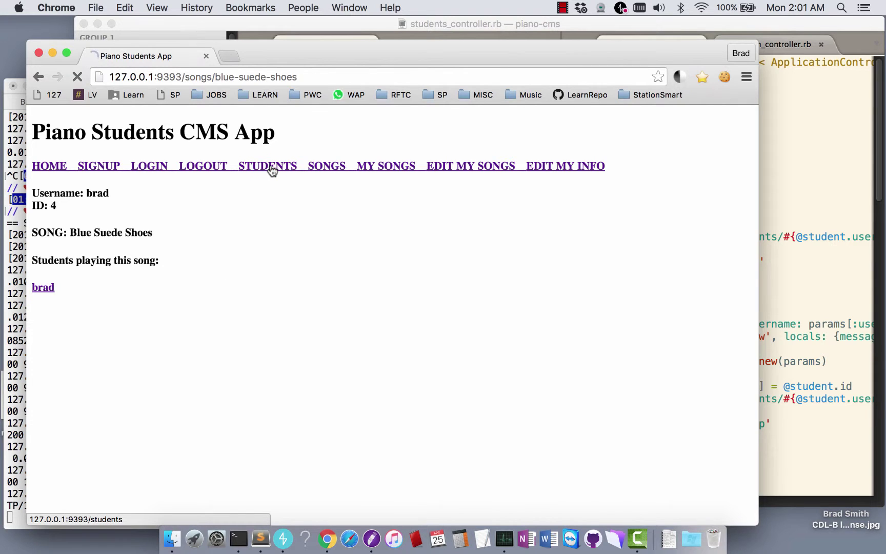
pyautogui.scroll(-5, 283, 230)
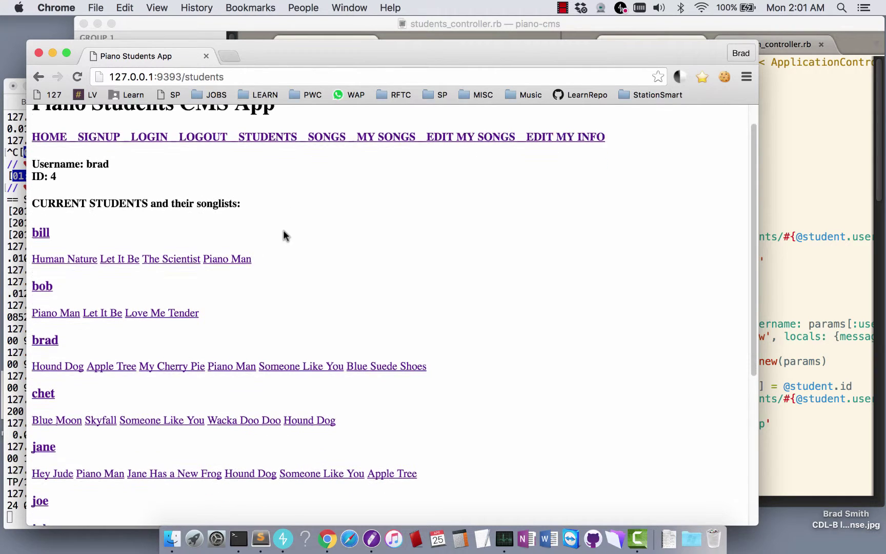
pyautogui.scroll(-1, 283, 232)
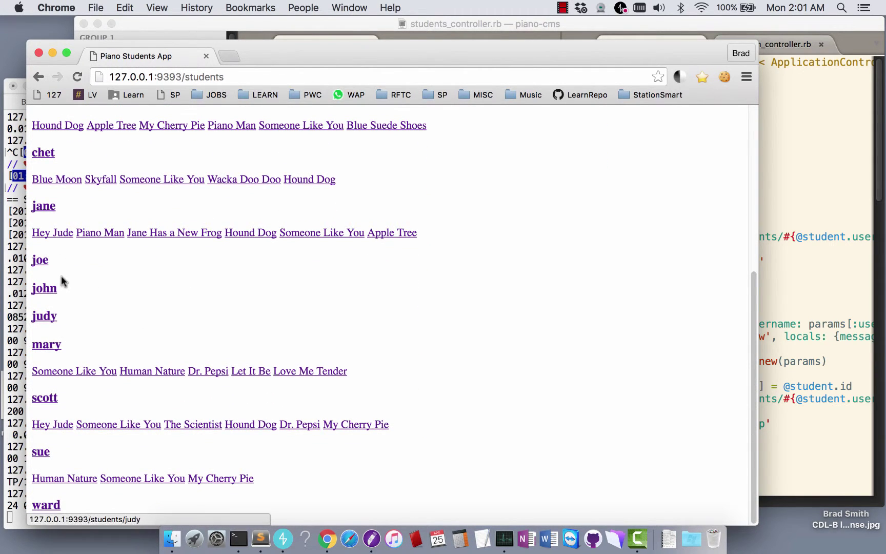
pyautogui.scroll(6, 118, 326)
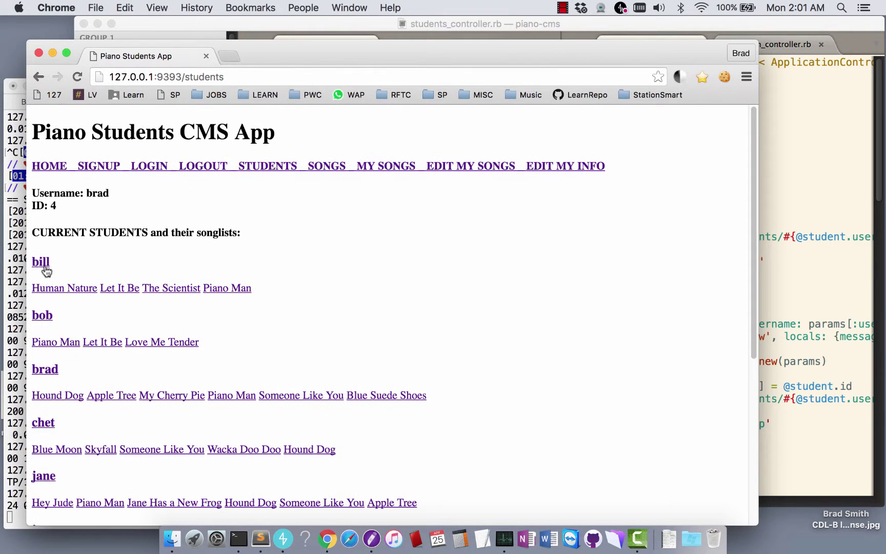
pyautogui.click(40, 264)
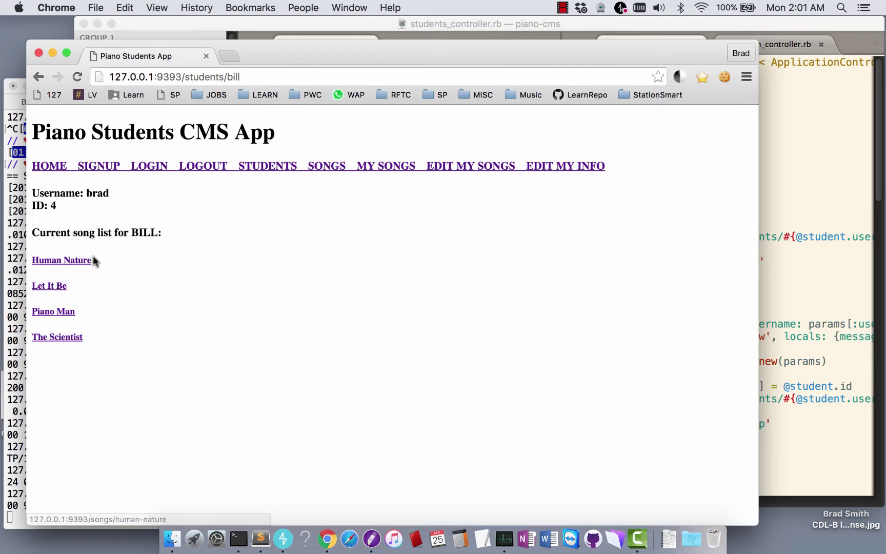
pyautogui.click(55, 262)
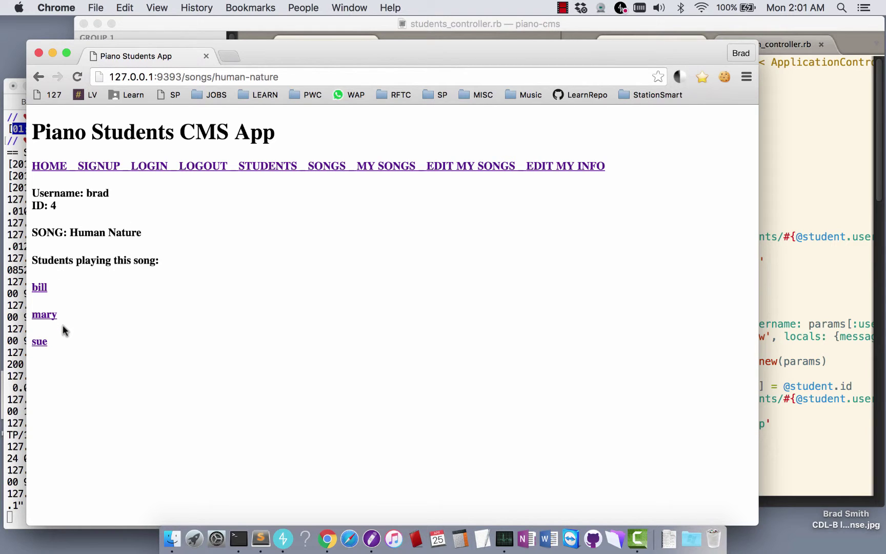
pyautogui.moveTo(85, 233); pyautogui.dragTo(162, 229)
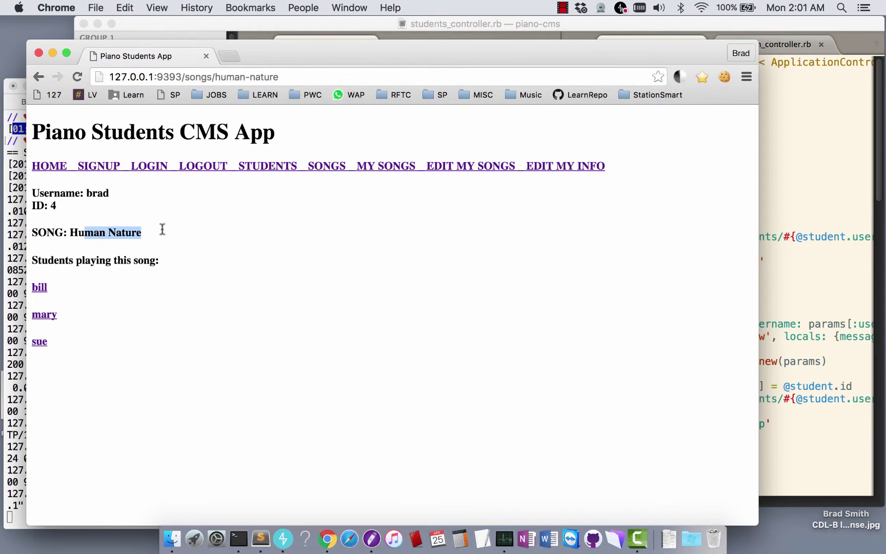
pyautogui.click(162, 247)
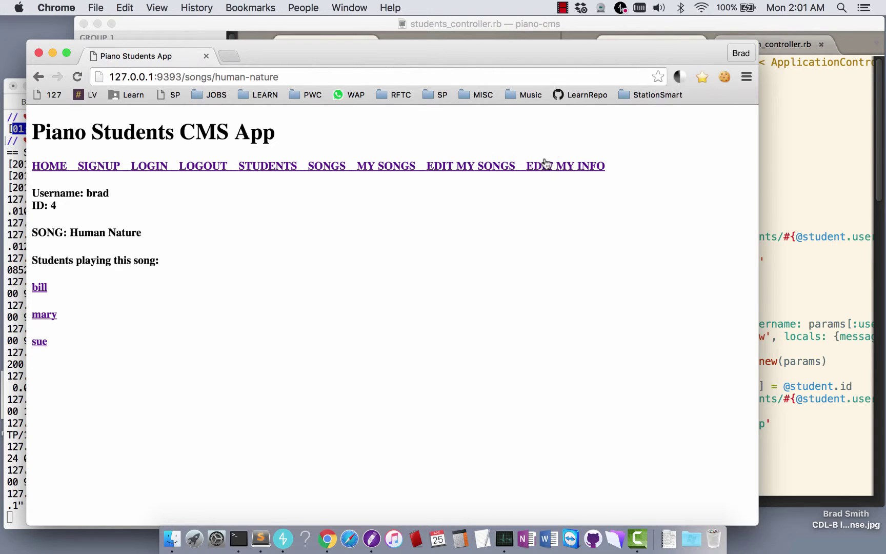
# Save the account info with a password entered, then log out
pyautogui.click(456, 167)
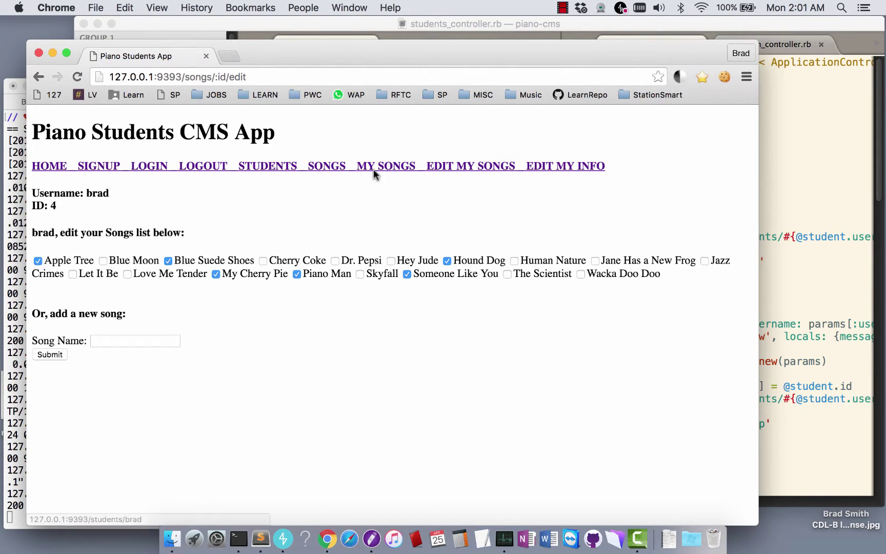
pyautogui.click(557, 169)
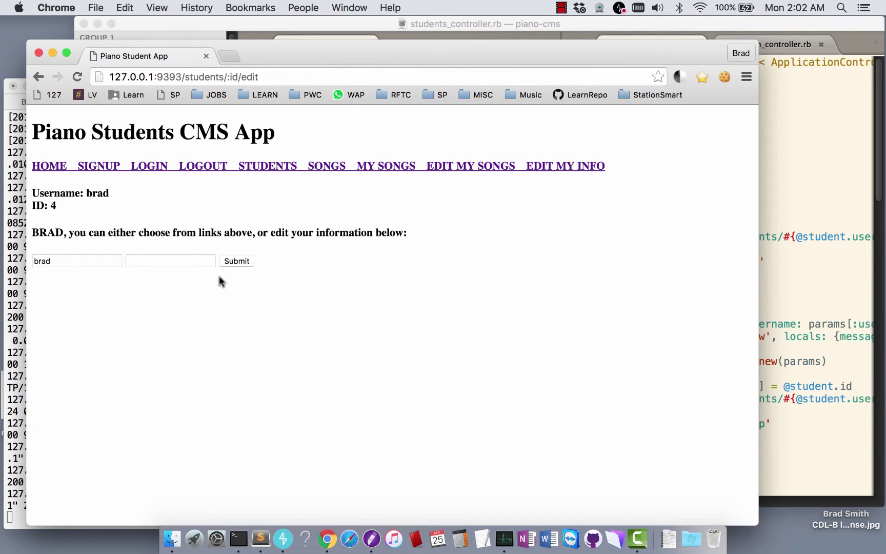
pyautogui.click(163, 262)
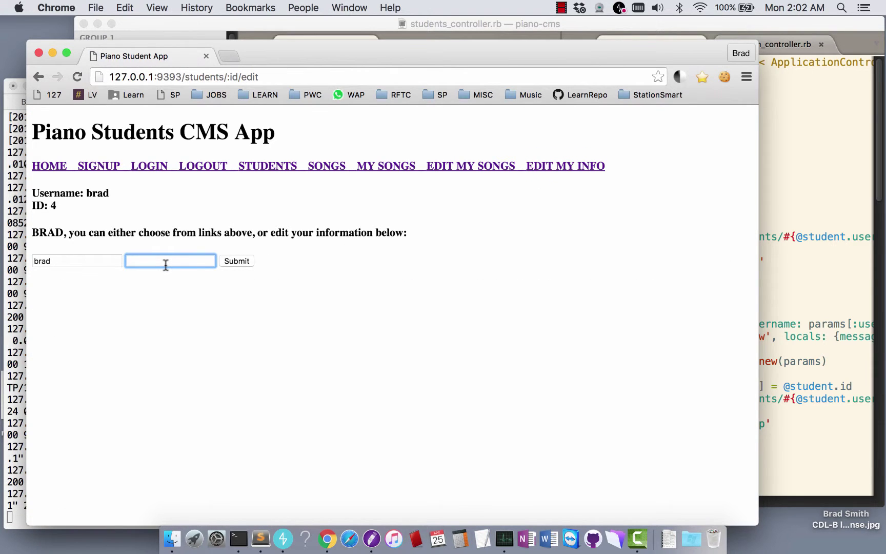
pyautogui.click(237, 264)
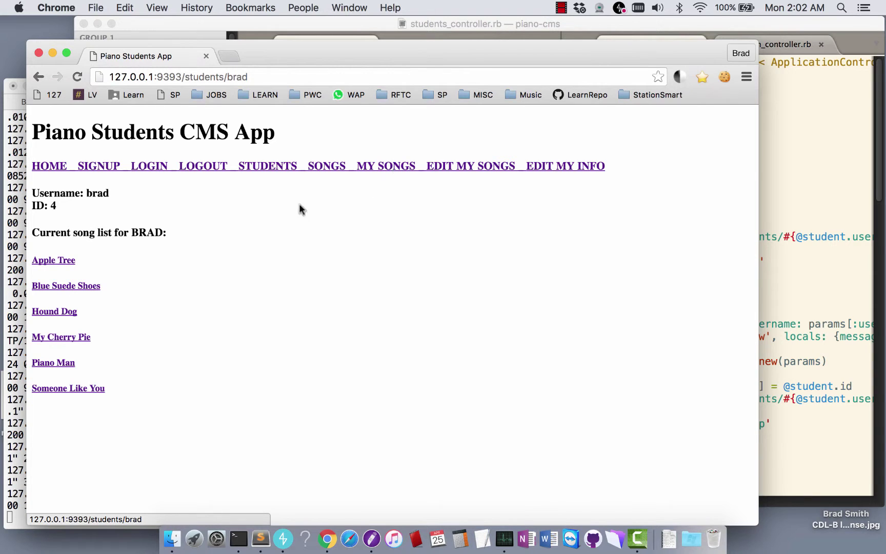
pyautogui.click(197, 168)
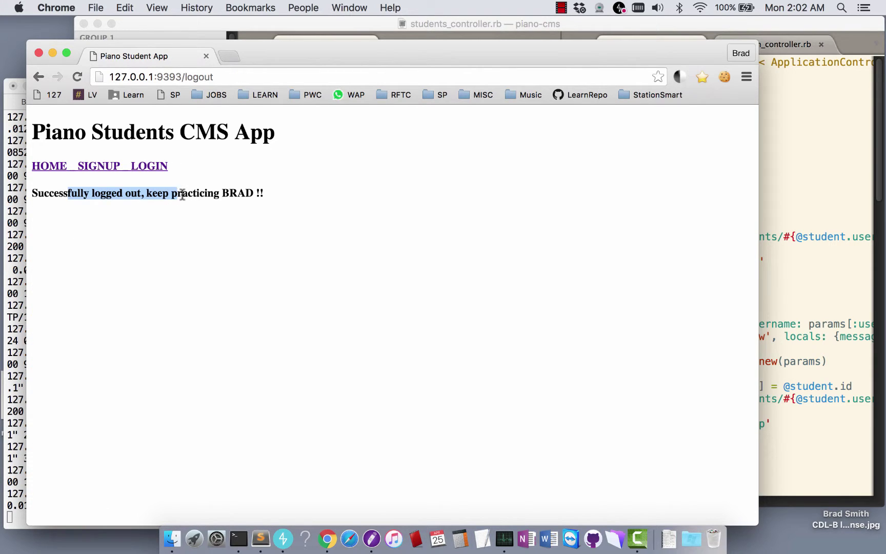
# Return home and log in again with the student's username and password
pyautogui.click(171, 216)
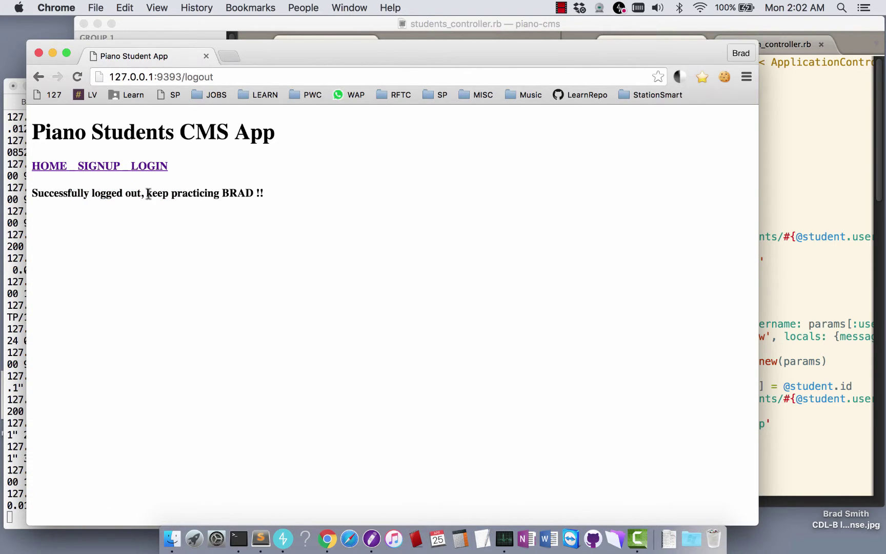
pyautogui.click(48, 166)
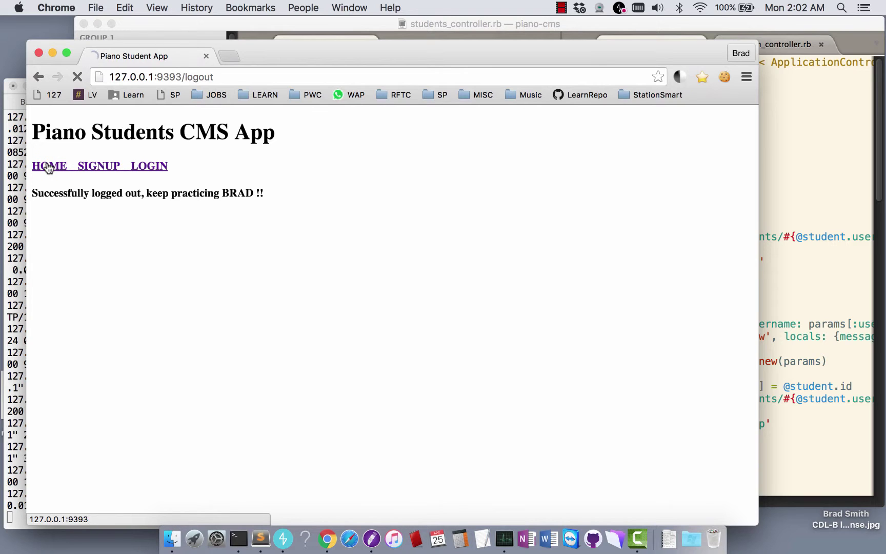
pyautogui.click(154, 166)
pyautogui.click(122, 217)
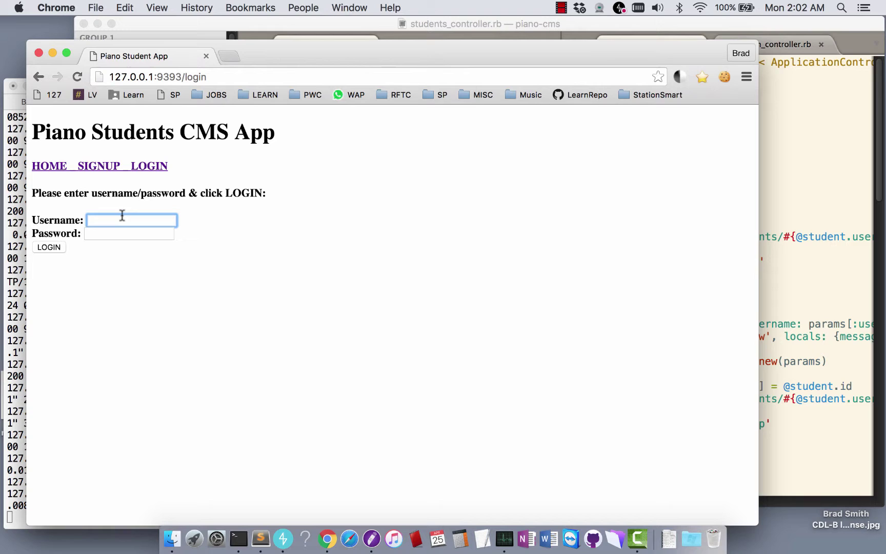
pyautogui.press('Tab')
pyautogui.write('p')
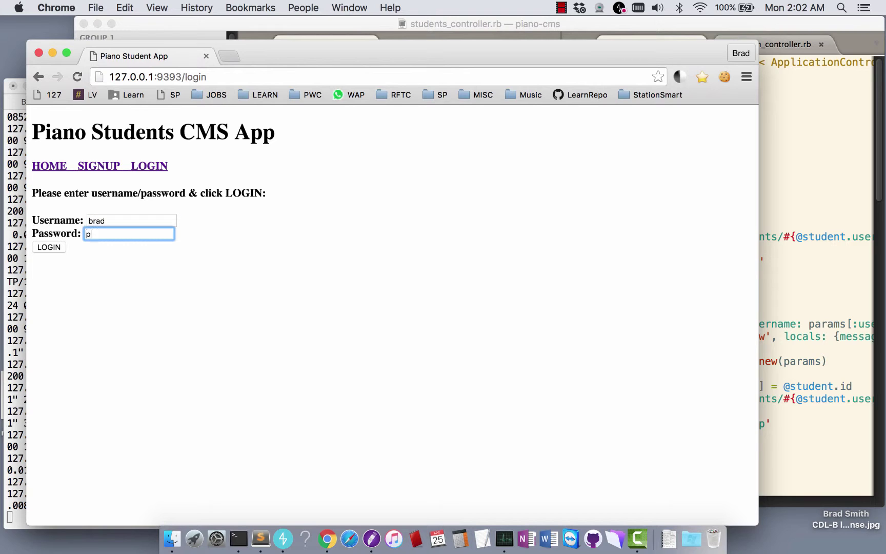
pyautogui.click(49, 247)
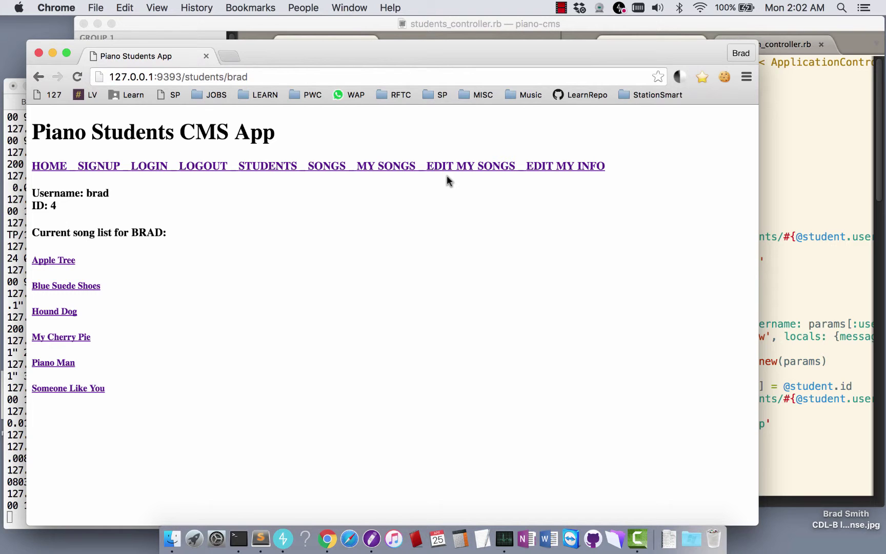
# Submit the account info form with a blank password and see the validation error
pyautogui.click(461, 167)
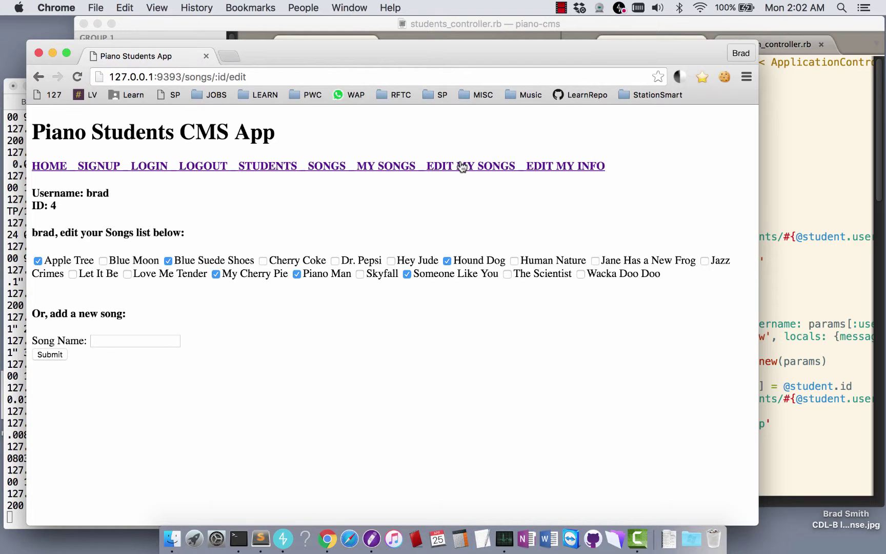
pyautogui.click(544, 167)
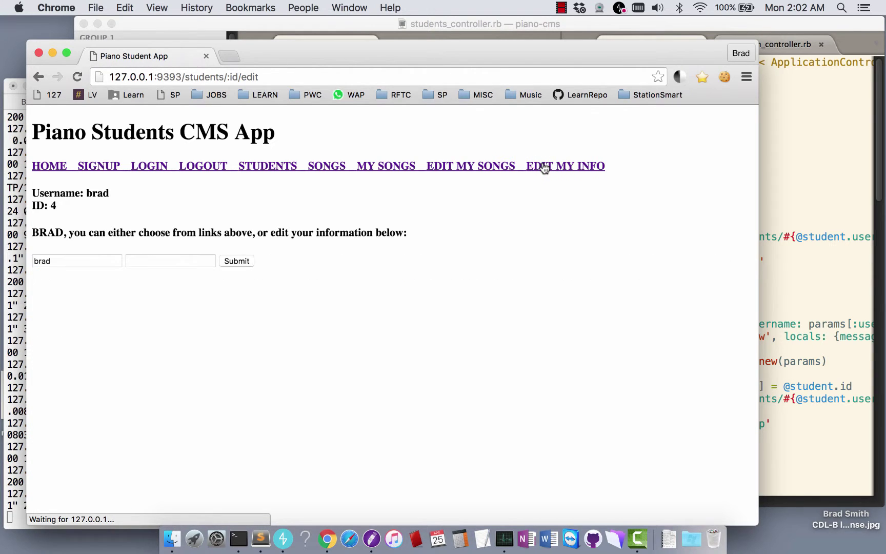
pyautogui.click(167, 264)
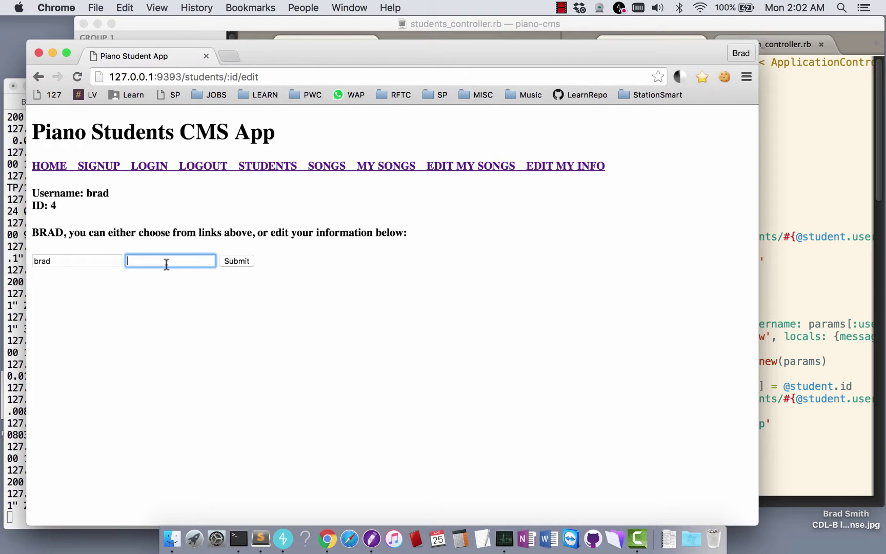
pyautogui.click(234, 262)
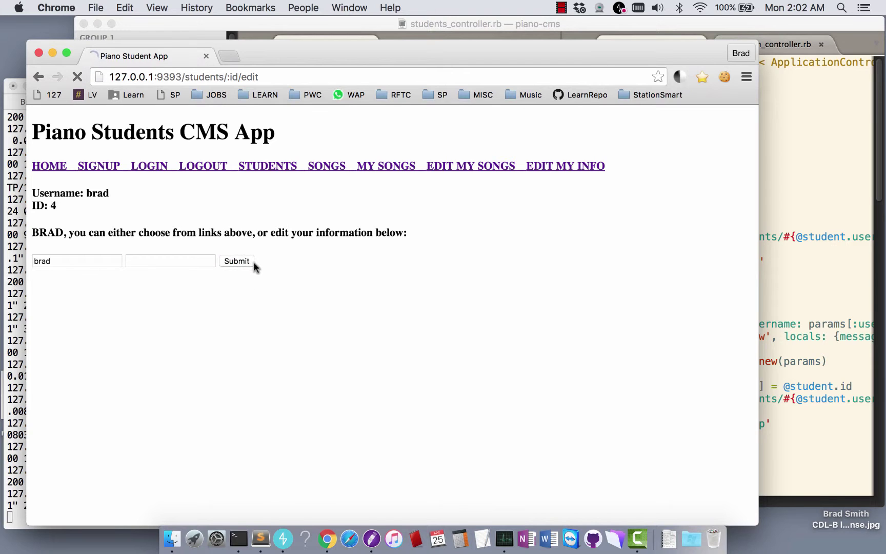
pyautogui.moveTo(41, 235); pyautogui.dragTo(217, 233)
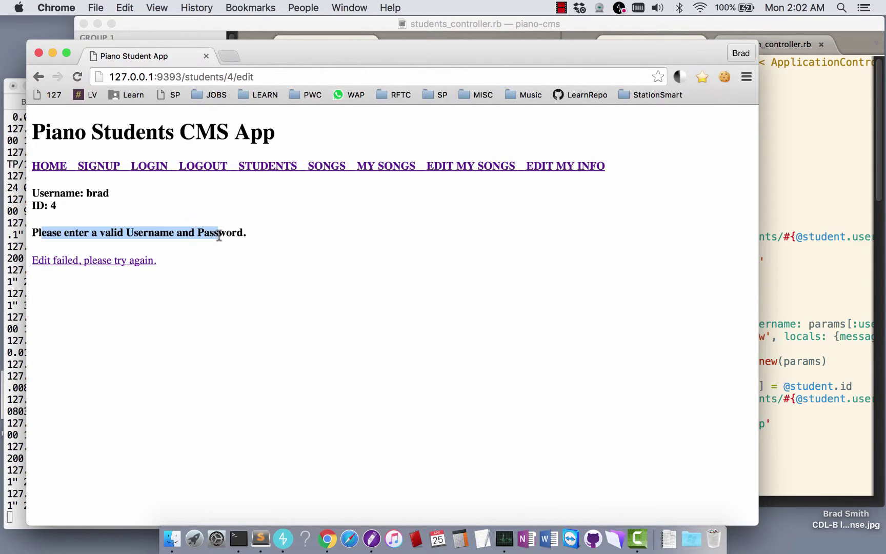
pyautogui.click(60, 264)
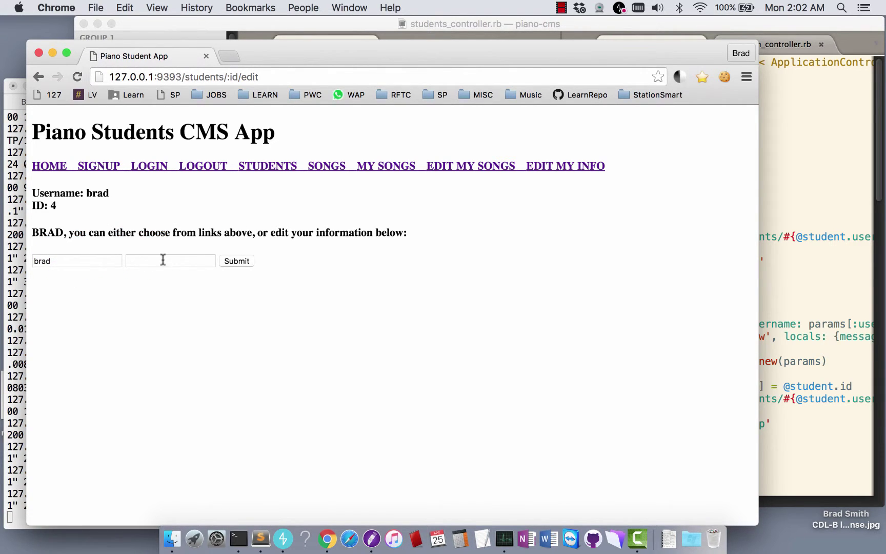
# Submit with the username deleted to see it rejected, then resubmit with both fields filled
pyautogui.click(135, 259)
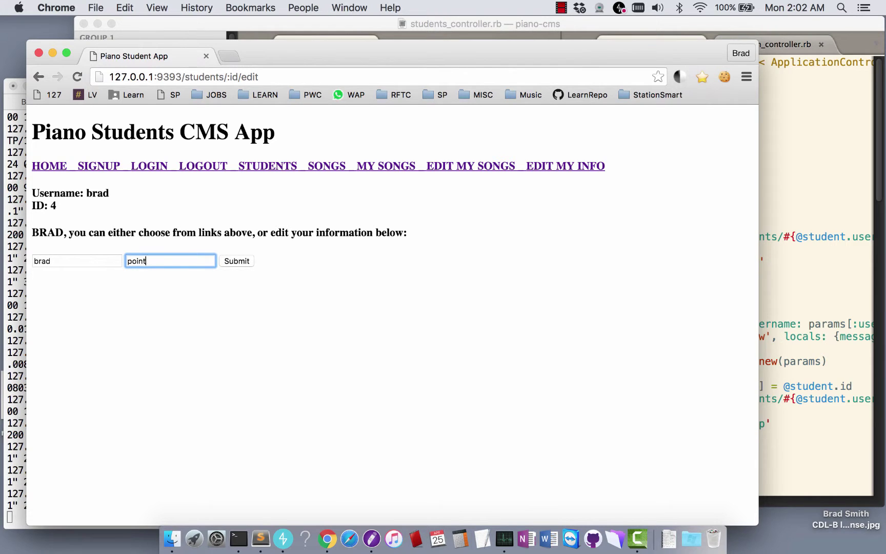
pyautogui.doubleClick(65, 259)
pyautogui.press('BackSpace')
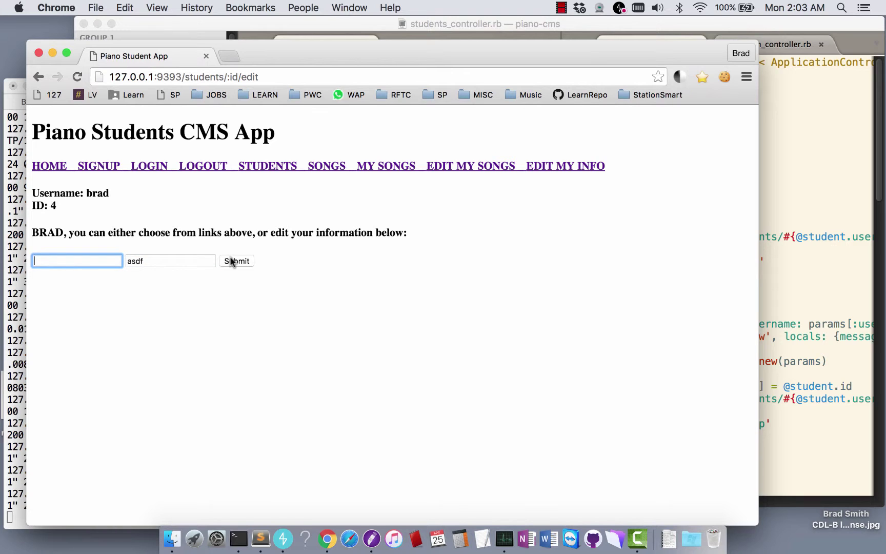
pyautogui.click(235, 260)
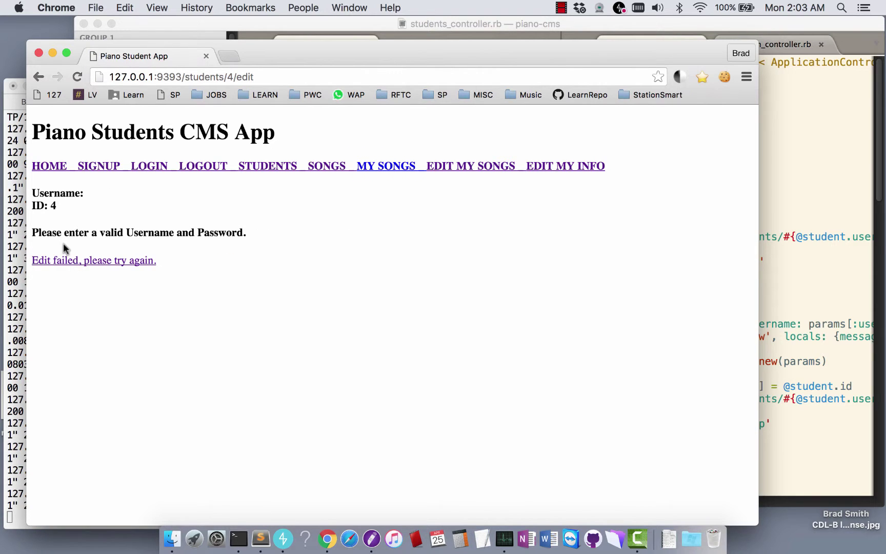
pyautogui.click(63, 261)
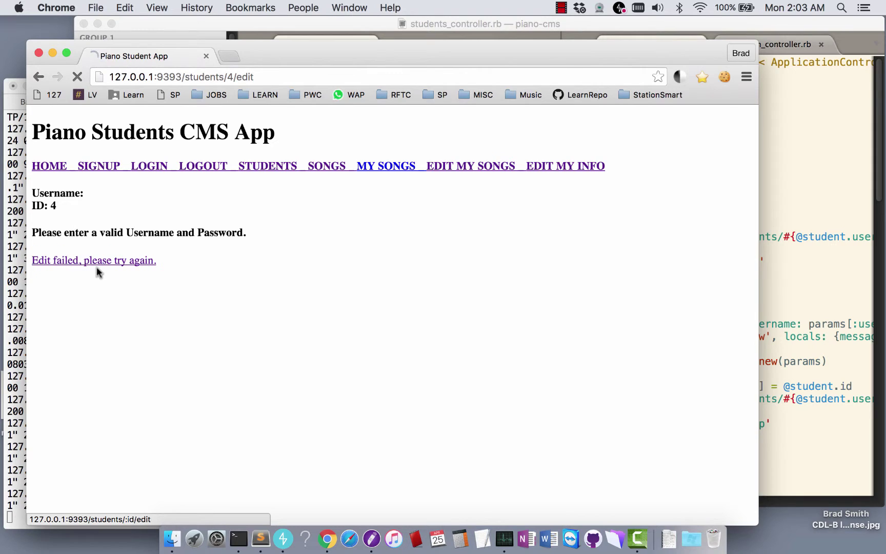
pyautogui.click(146, 259)
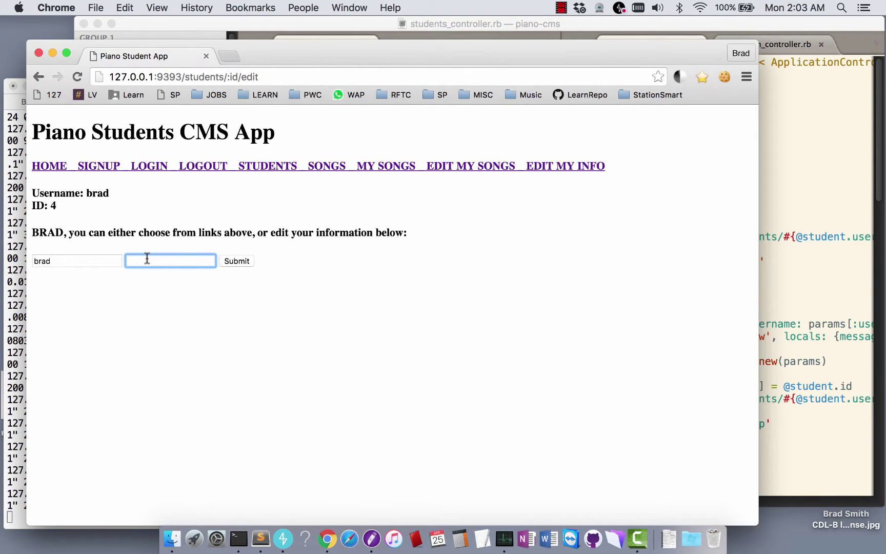
pyautogui.click(235, 261)
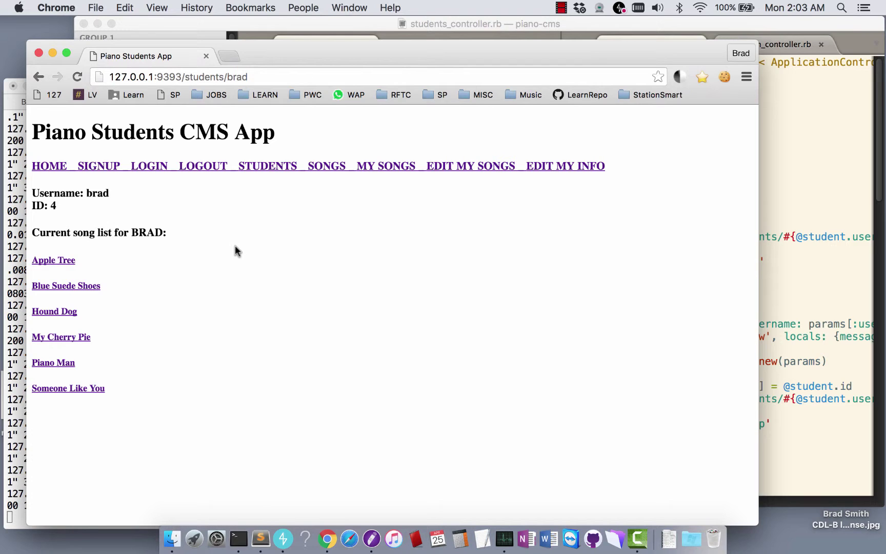
# Browse the Apple Tree page, a student who plays it, and the full song list
pyautogui.click(54, 260)
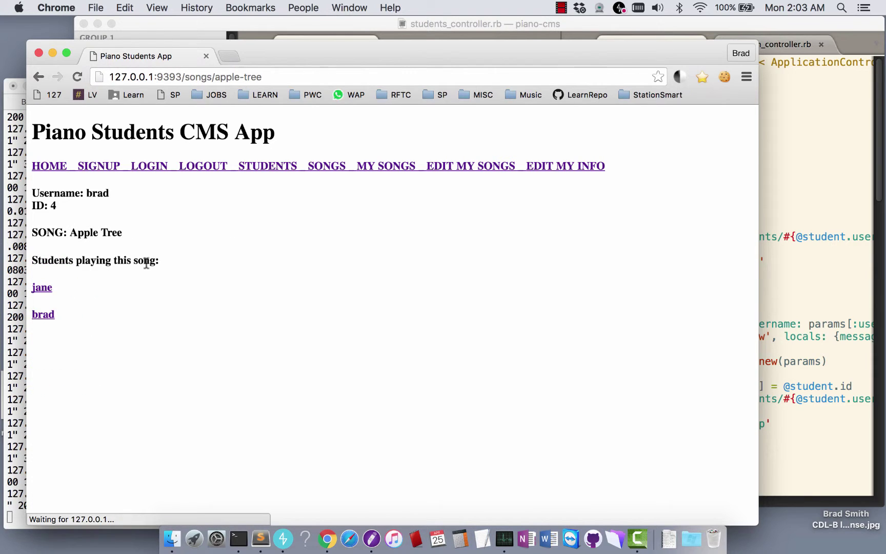
pyautogui.click(43, 288)
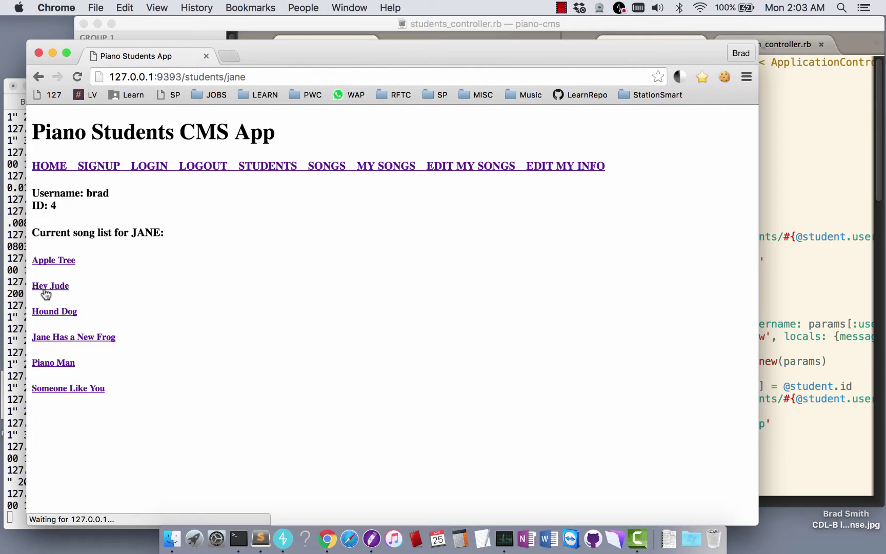
pyautogui.click(367, 168)
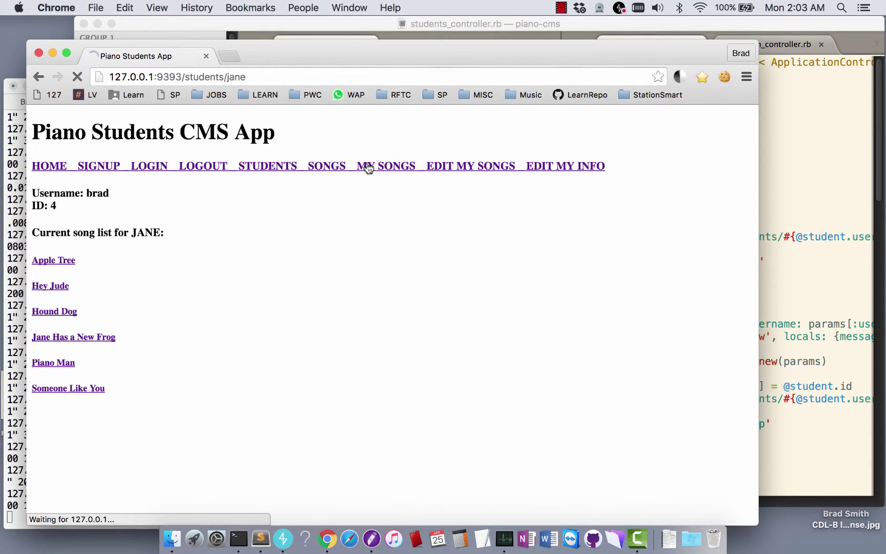
pyautogui.click(334, 166)
pyautogui.scroll(-5, 306, 213)
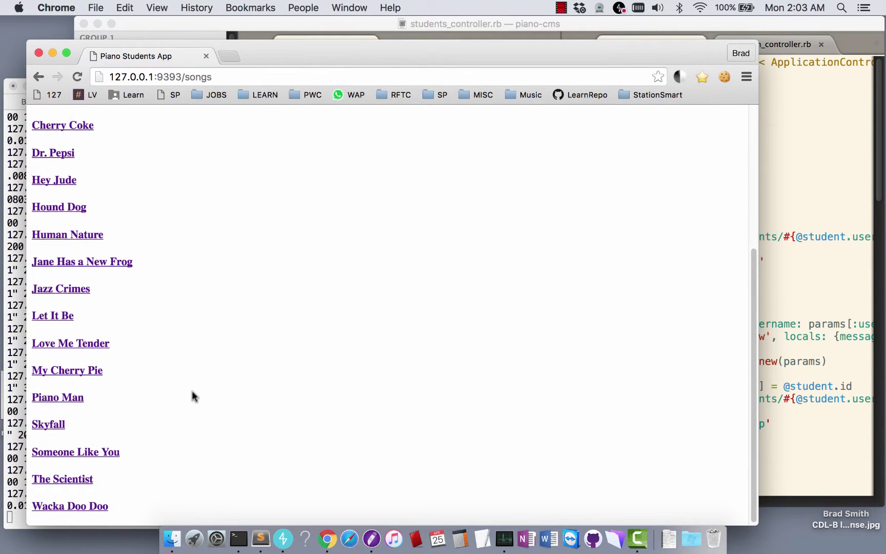
pyautogui.scroll(5, 192, 395)
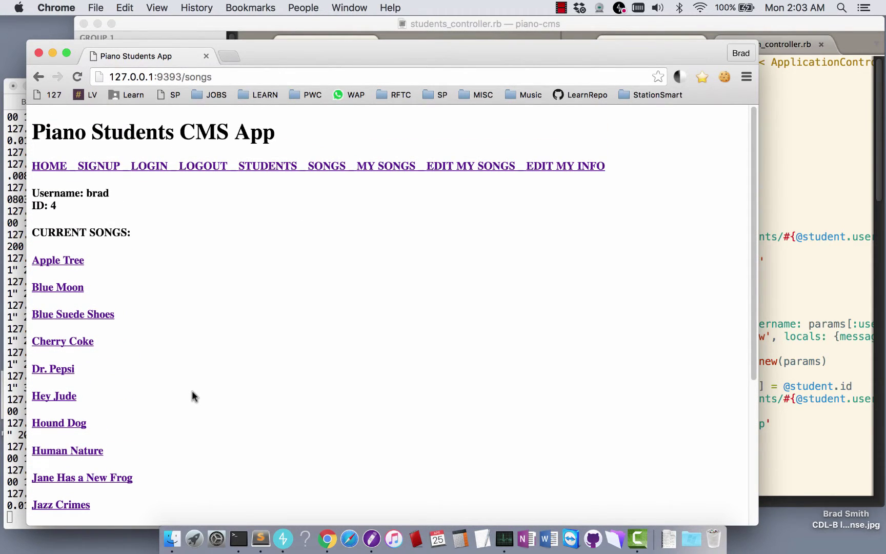
pyautogui.click(67, 263)
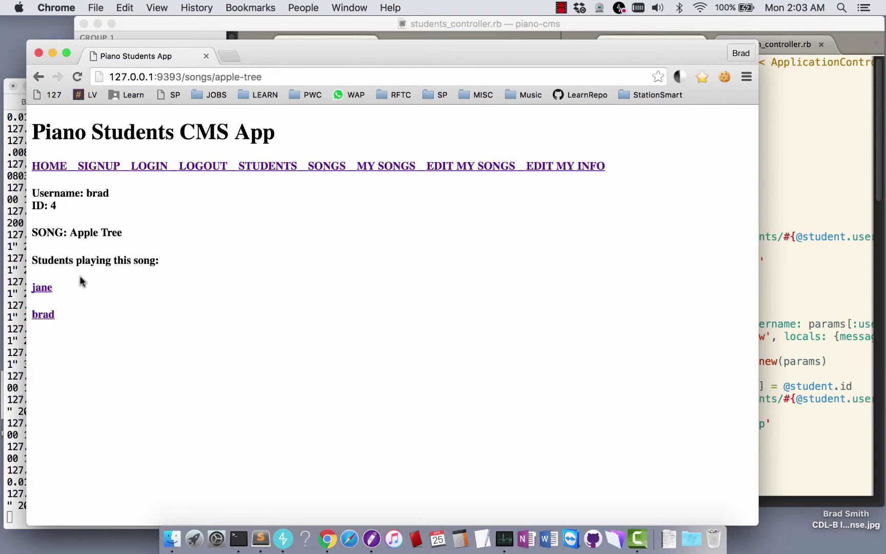
# View Love Me Tender and its first student, then return to your own six-song list
pyautogui.click(326, 166)
pyautogui.scroll(-3, 90, 303)
pyautogui.scroll(-2, 74, 333)
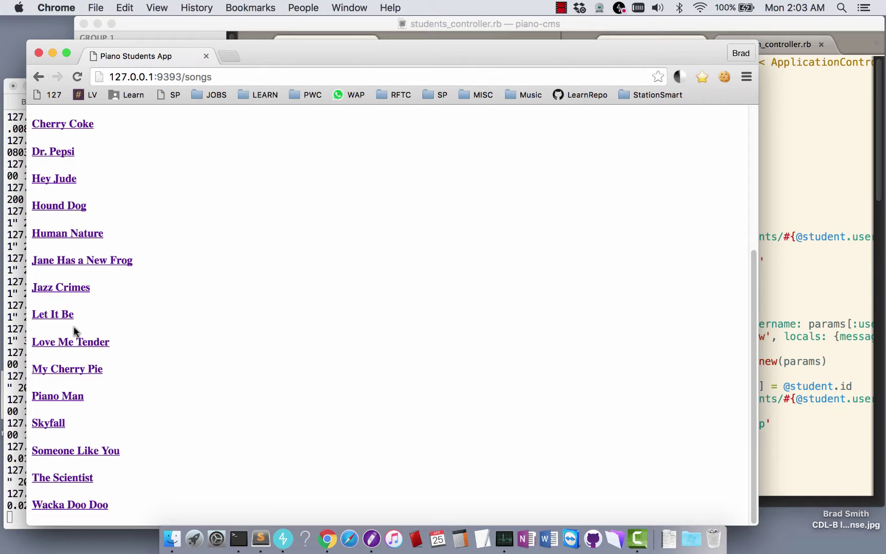
pyautogui.click(68, 342)
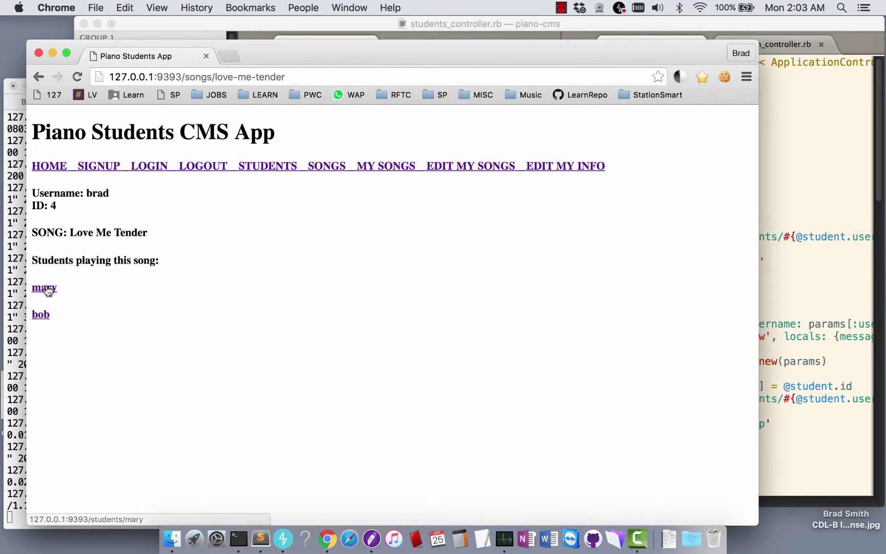
pyautogui.click(50, 288)
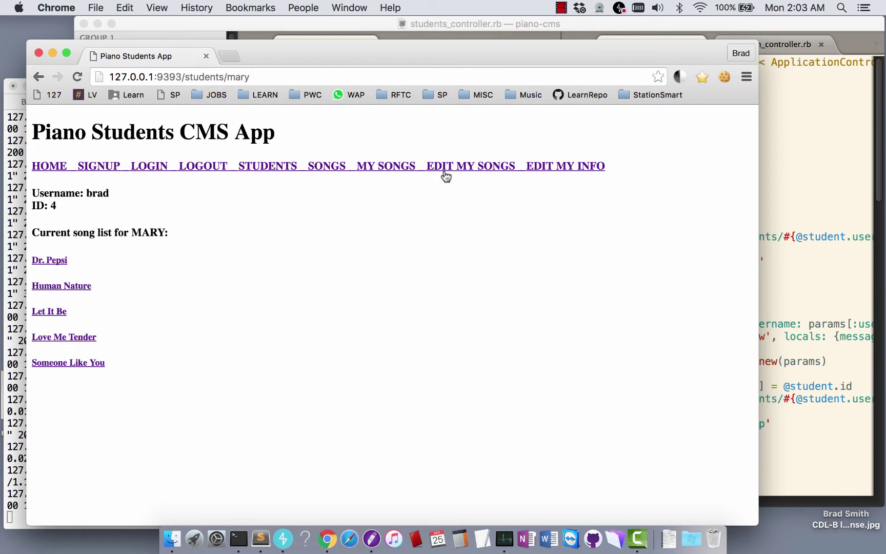
pyautogui.click(328, 169)
pyautogui.click(389, 167)
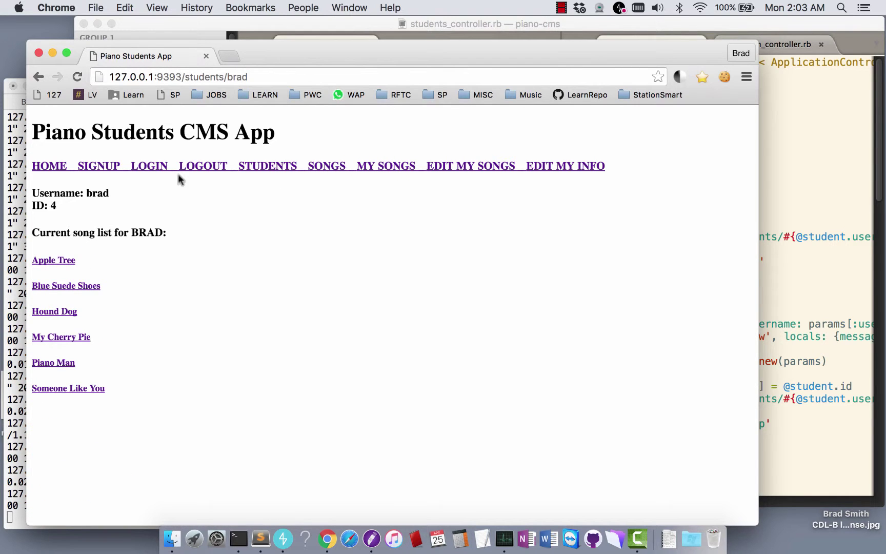
pyautogui.click(97, 168)
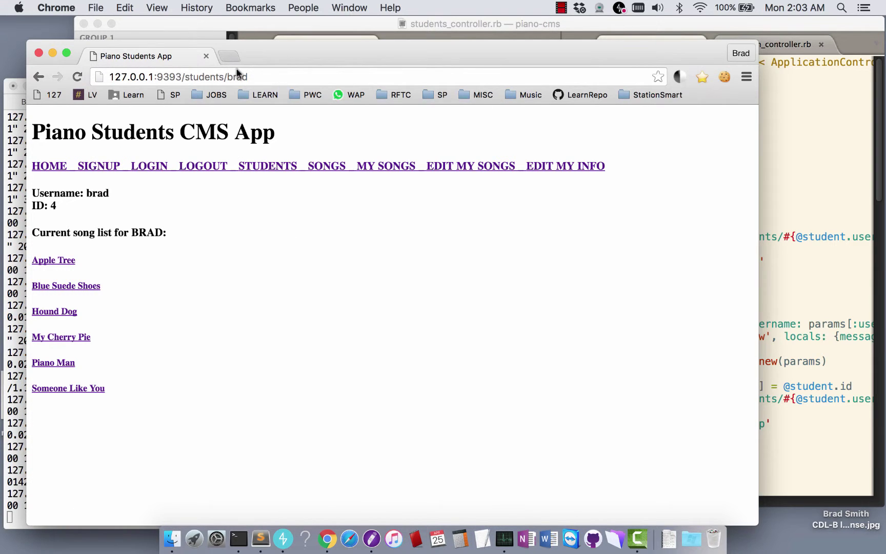
pyautogui.click(150, 167)
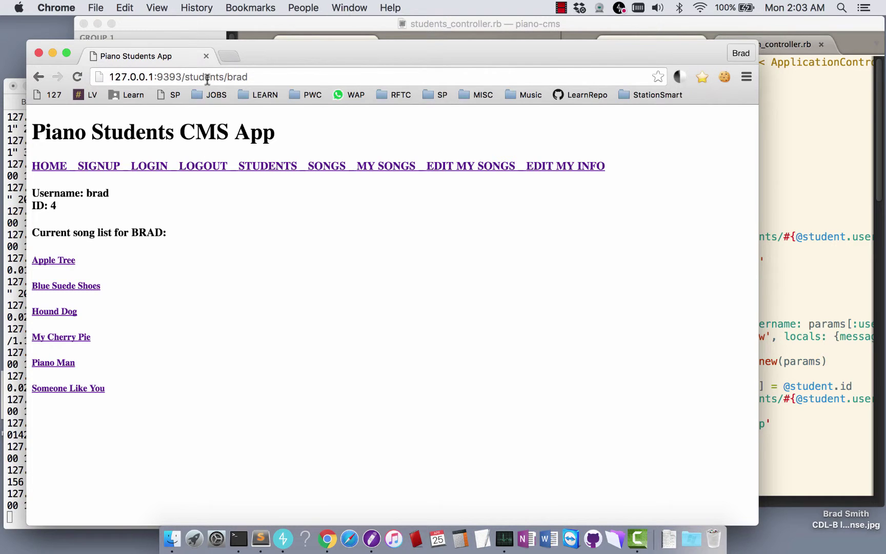
pyautogui.click(230, 76)
pyautogui.click(227, 76)
# Load another student's page by replacing the username at the end of the URL
pyautogui.doubleClick(239, 76)
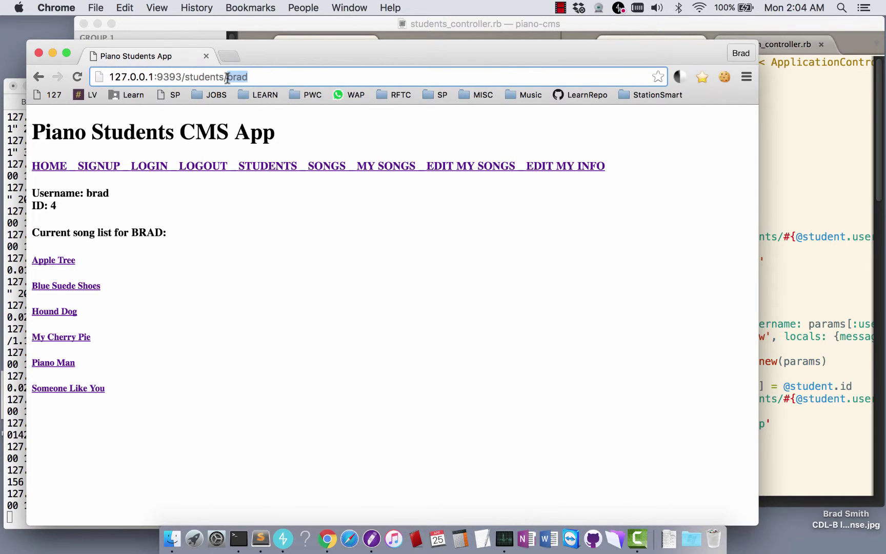
pyautogui.write('mary')
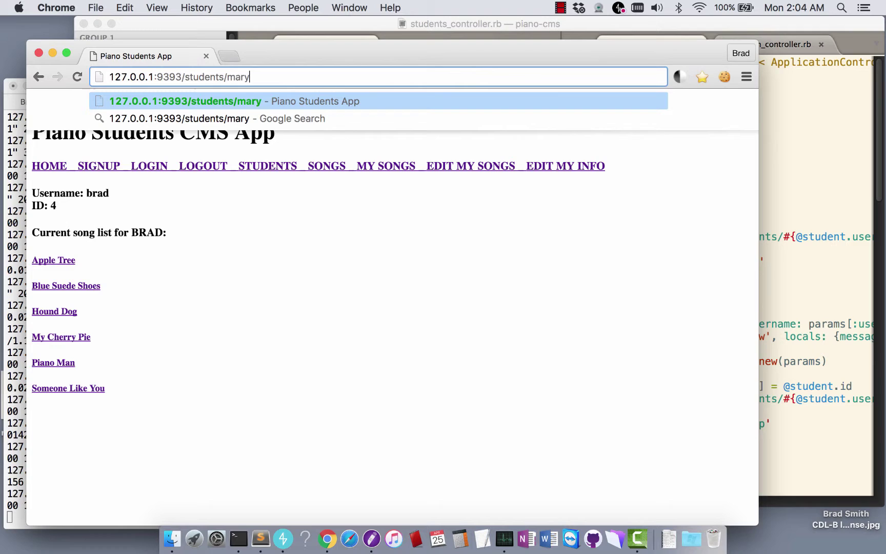
pyautogui.press('Return')
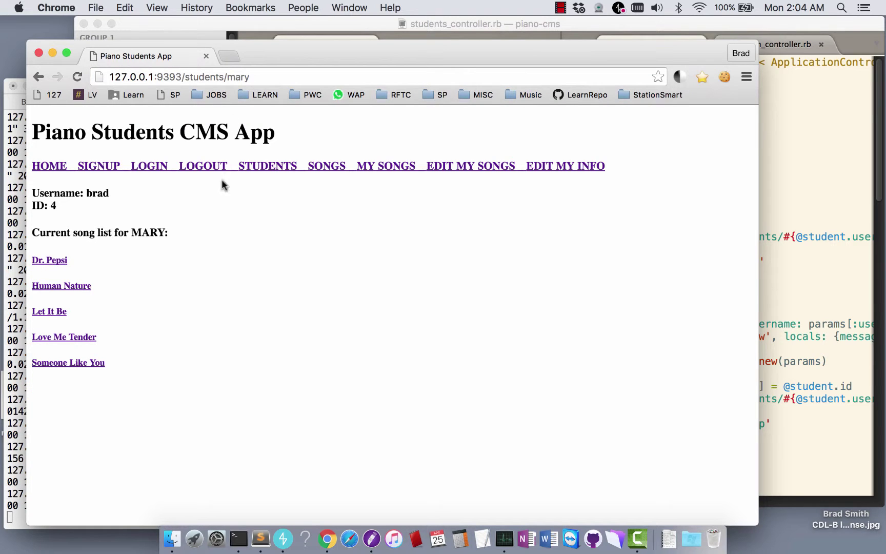
pyautogui.moveTo(66, 232); pyautogui.dragTo(175, 238)
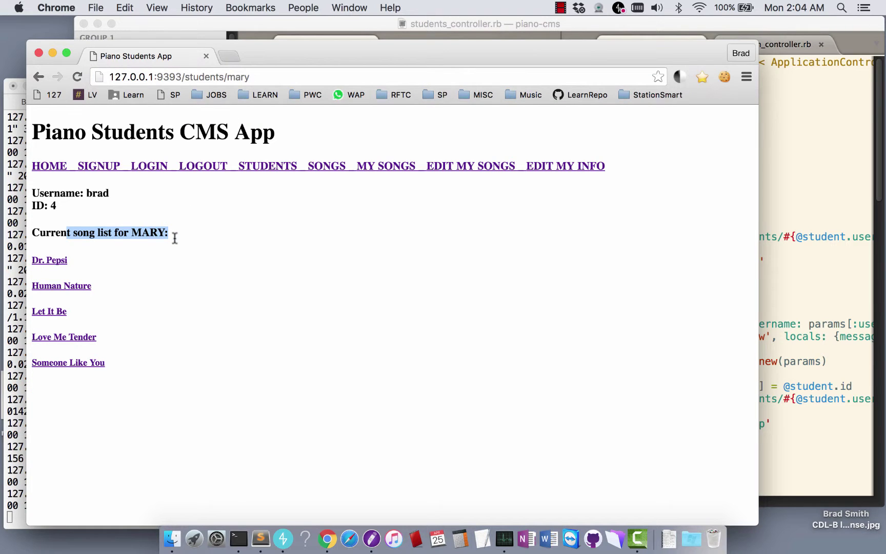
pyautogui.click(211, 237)
# Open a student's song list from the Students page
pyautogui.click(278, 169)
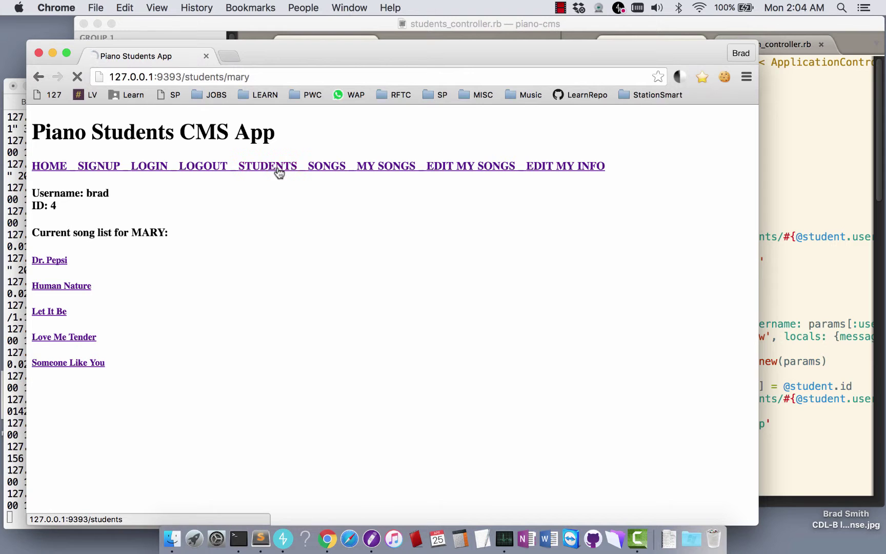
pyautogui.scroll(-5, 228, 263)
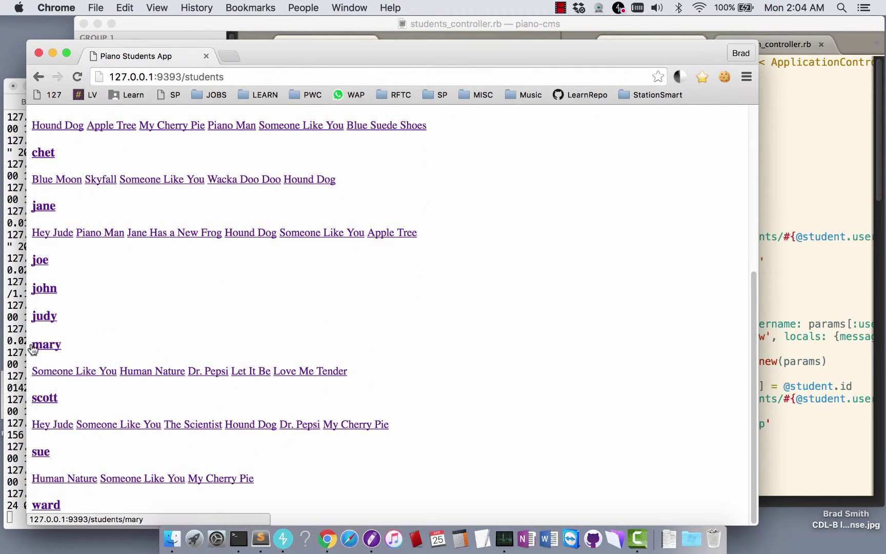
pyautogui.click(34, 347)
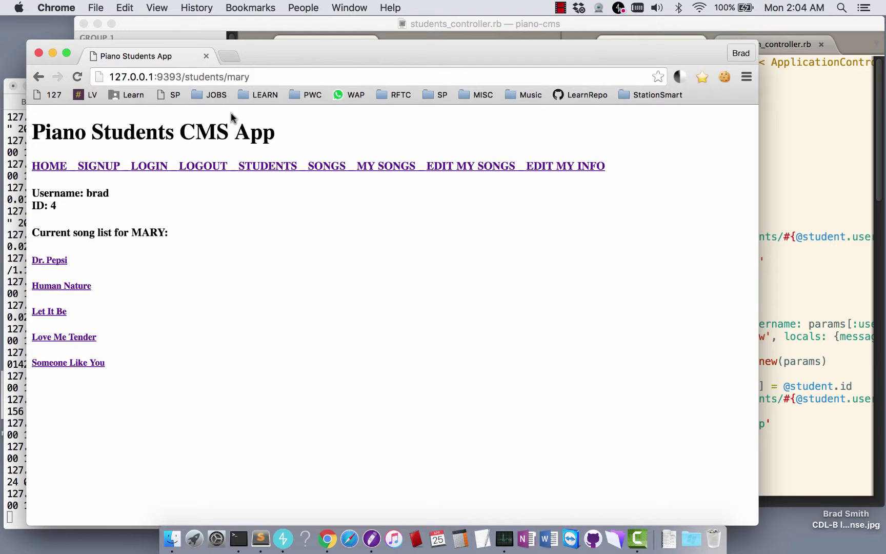
# Review the username and ID on the Edit My Info page, then log out
pyautogui.click(559, 166)
pyautogui.moveTo(56, 205); pyautogui.dragTo(23, 194)
pyautogui.click(65, 206)
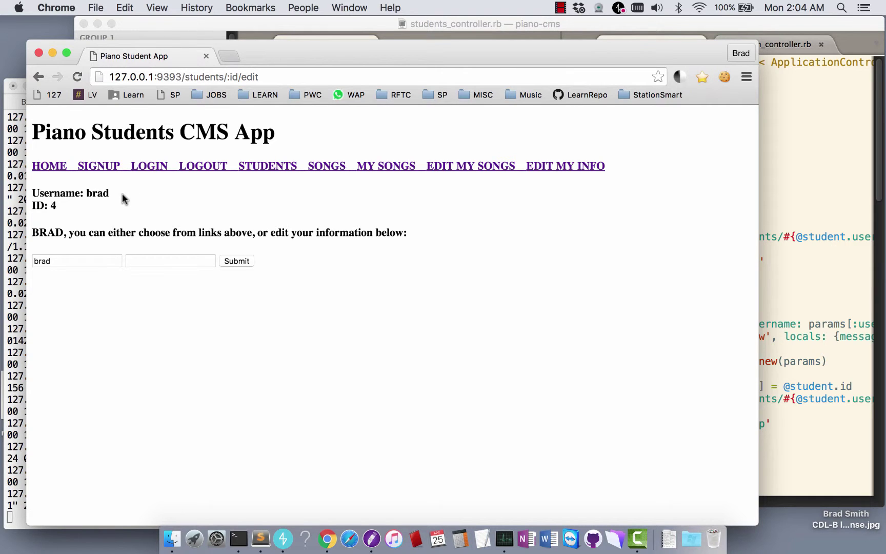
pyautogui.moveTo(72, 209); pyautogui.dragTo(38, 193)
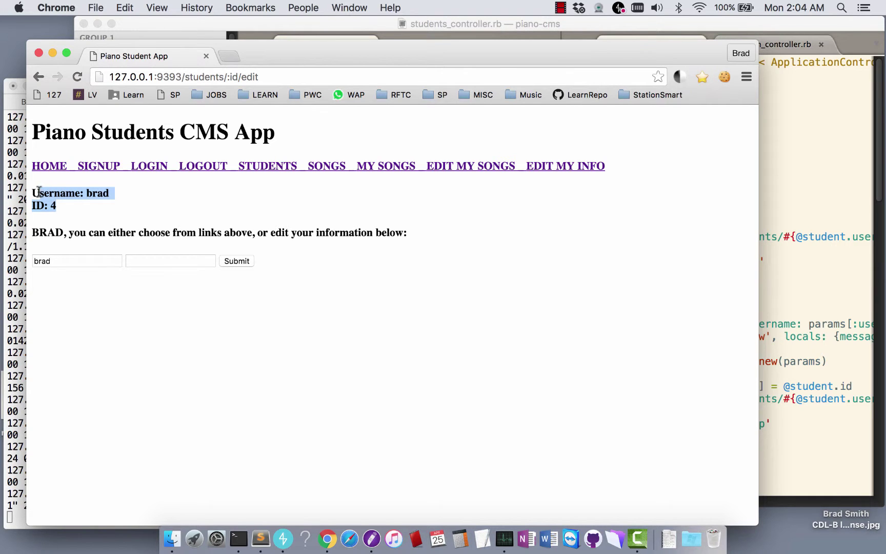
pyautogui.click(84, 216)
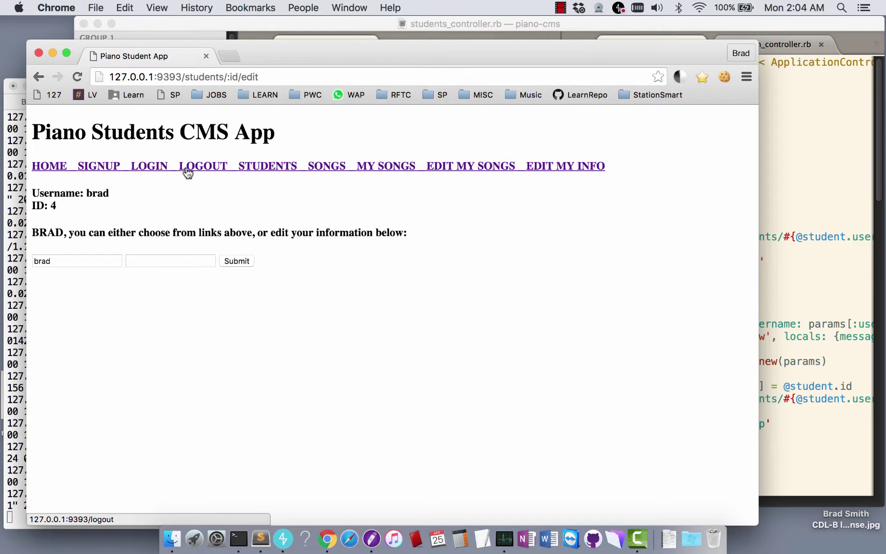
pyautogui.click(204, 167)
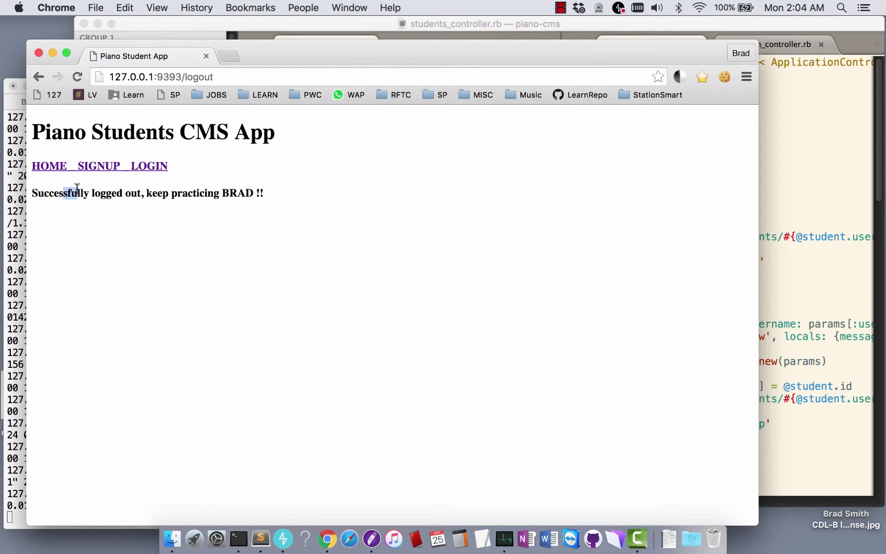
pyautogui.moveTo(62, 193); pyautogui.dragTo(32, 193)
pyautogui.moveTo(229, 193); pyautogui.dragTo(281, 193)
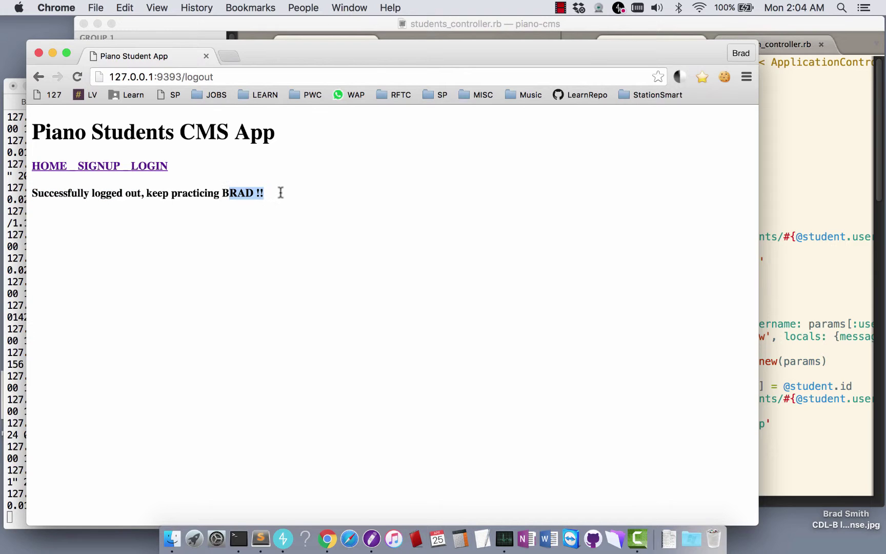
pyautogui.click(279, 193)
# In Sublime Text, show the logout view beside students_controller.rb scrolled to the get '/logout' route
pyautogui.click(787, 141)
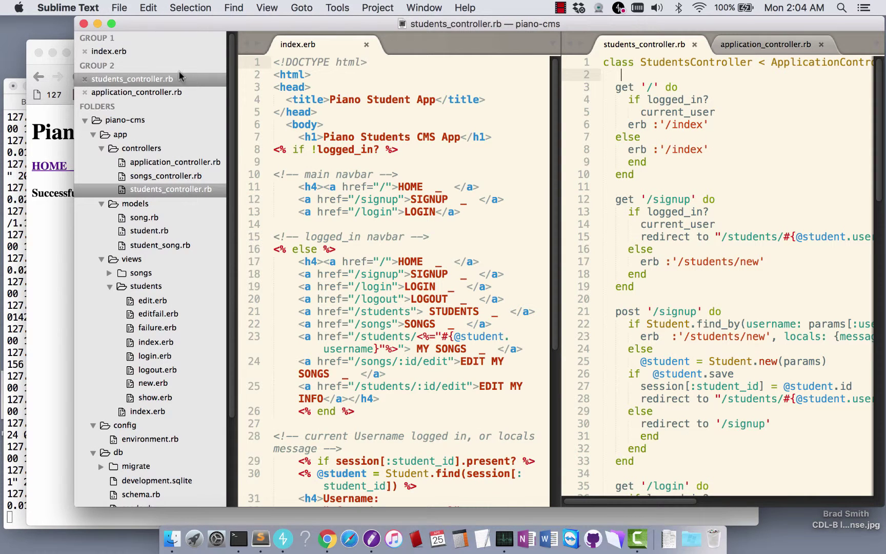
pyautogui.click(157, 369)
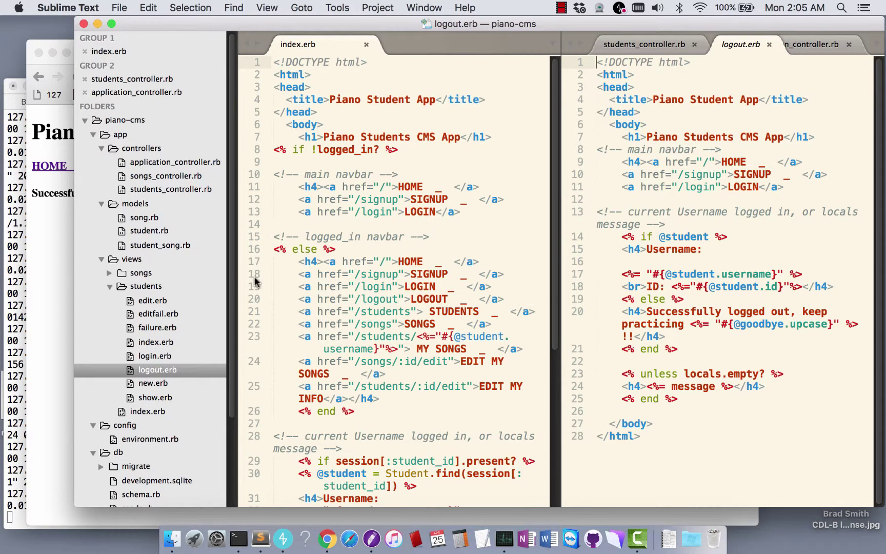
pyautogui.moveTo(237, 272); pyautogui.dragTo(177, 266)
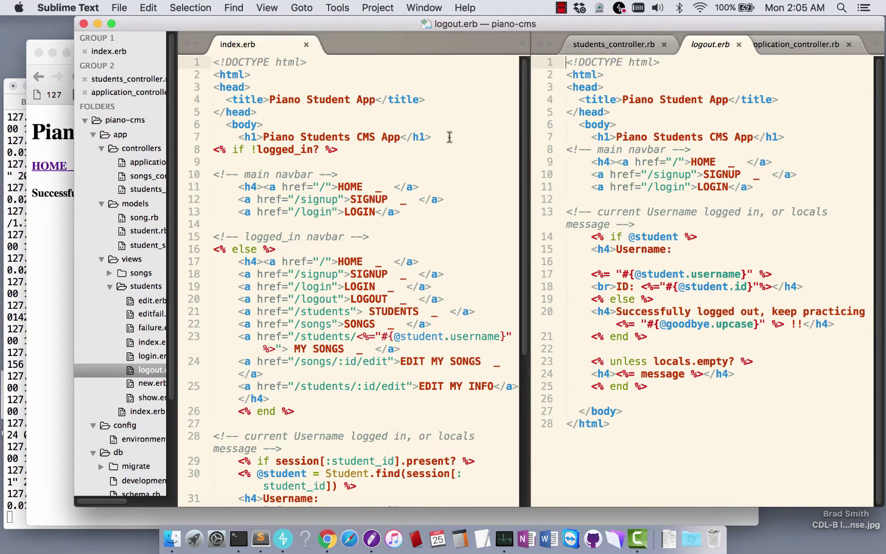
pyautogui.click(637, 47)
pyautogui.scroll(-8, 629, 205)
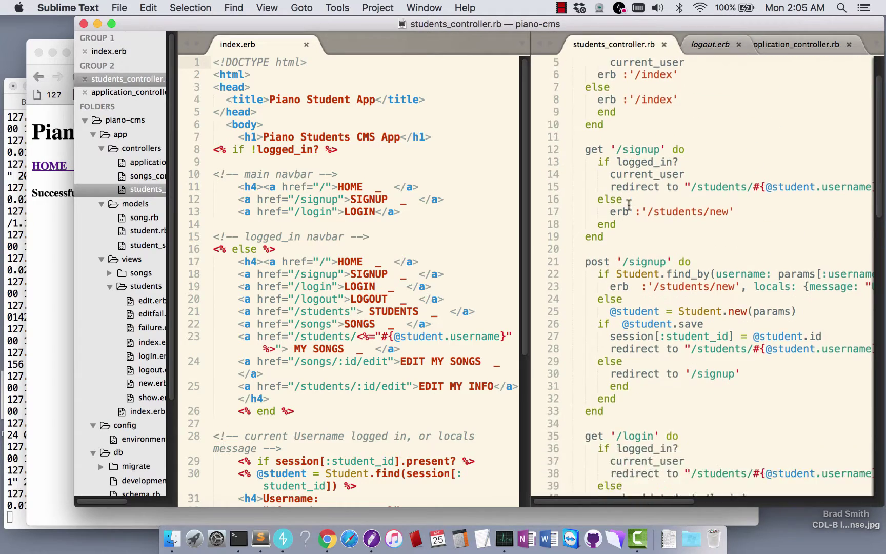
pyautogui.scroll(-10, 628, 206)
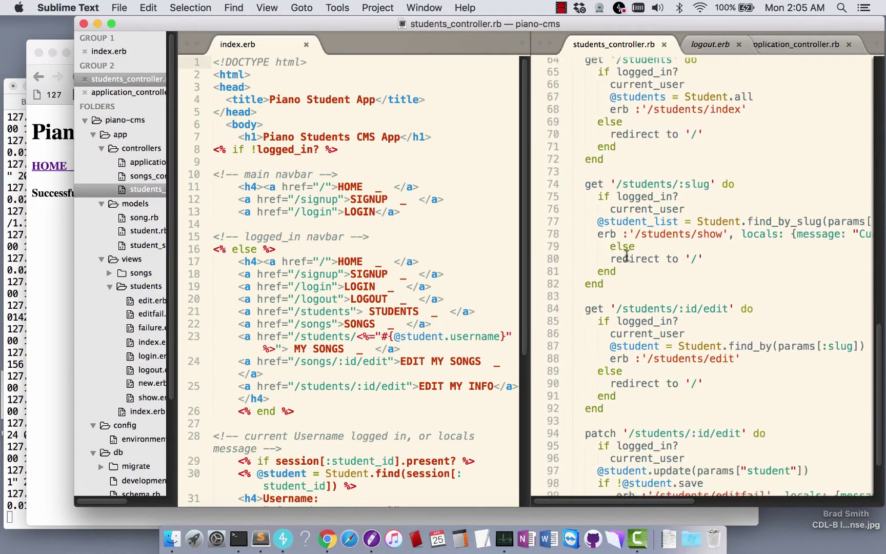
pyautogui.scroll(9, 646, 379)
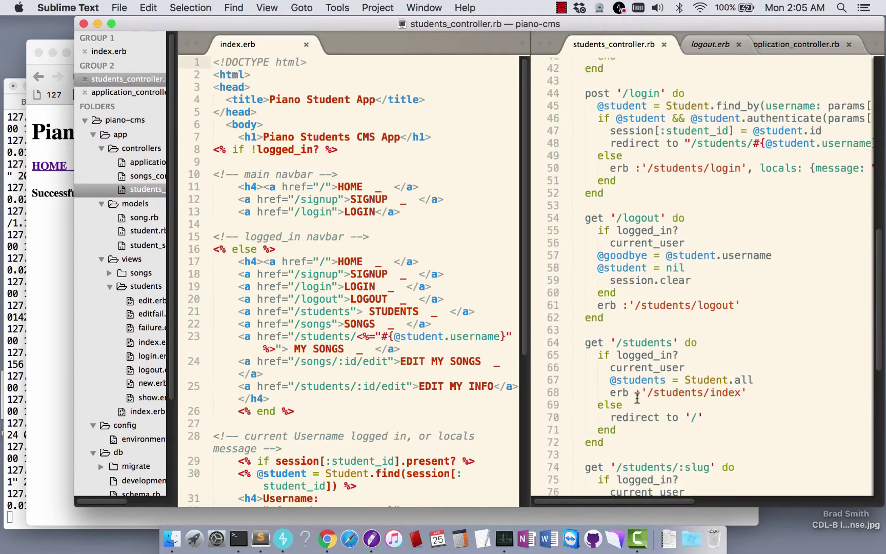
pyautogui.scroll(-3, 637, 398)
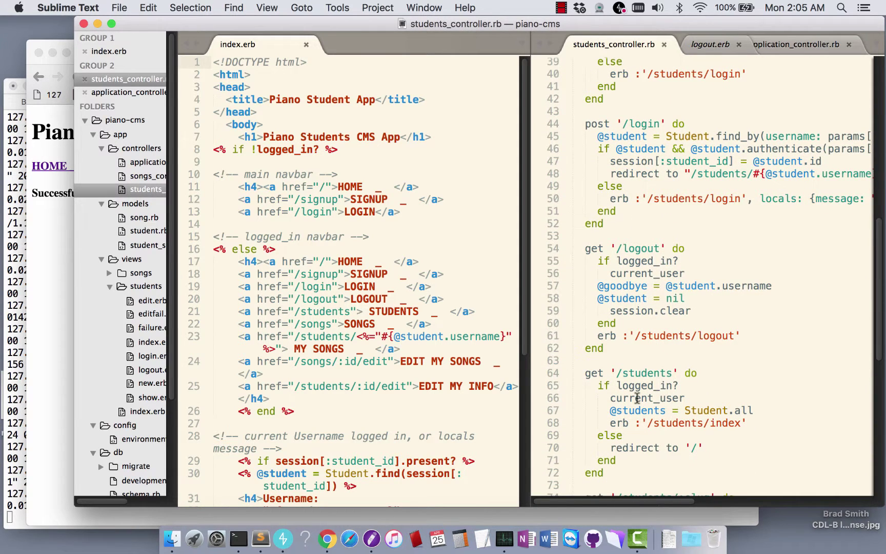
pyautogui.moveTo(596, 285); pyautogui.dragTo(643, 287)
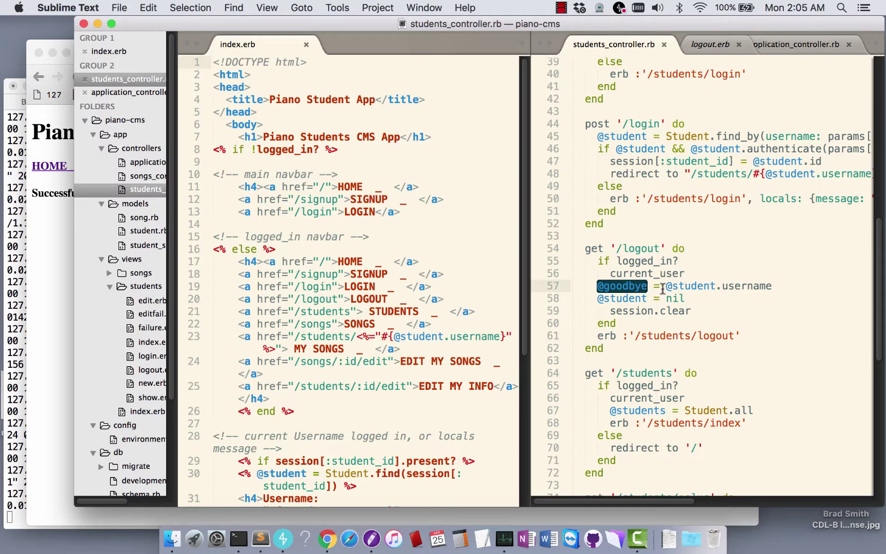
pyautogui.click(659, 286)
pyautogui.moveTo(666, 286); pyautogui.dragTo(779, 287)
pyautogui.click(703, 297)
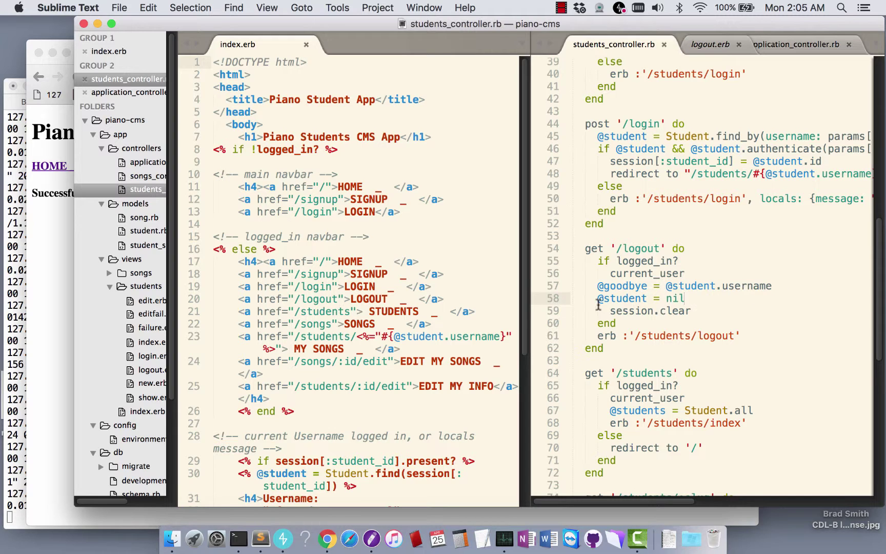
pyautogui.moveTo(598, 299); pyautogui.dragTo(718, 303)
pyautogui.click(695, 307)
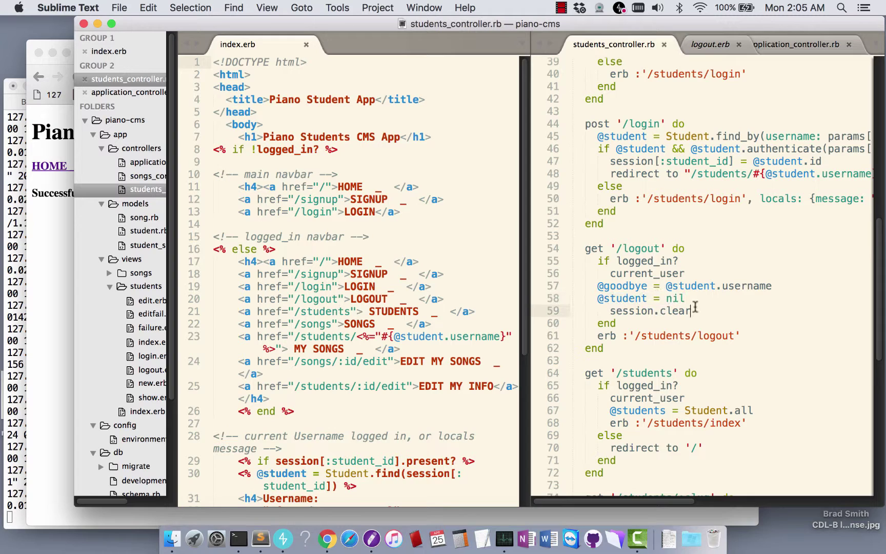
pyautogui.moveTo(609, 309); pyautogui.dragTo(713, 308)
pyautogui.click(713, 308)
# Show Chrome's logout page and highlight its farewell message, briefly switching to Sublime Text
pyautogui.click(52, 238)
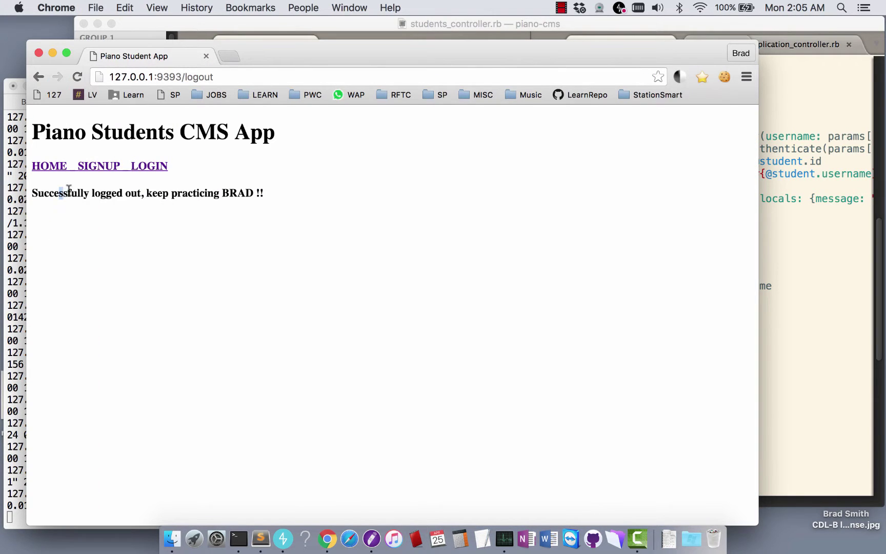
pyautogui.moveTo(61, 191); pyautogui.dragTo(221, 192)
pyautogui.click(255, 229)
pyautogui.click(788, 226)
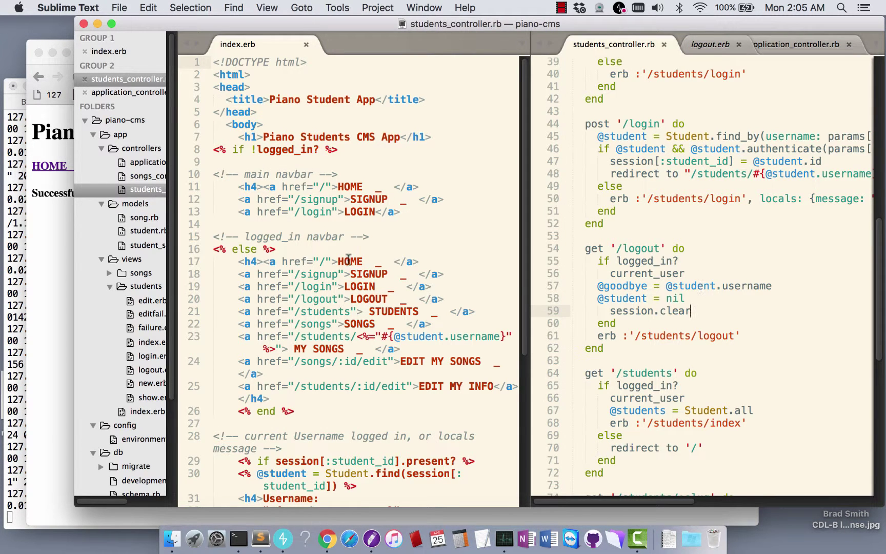
pyautogui.click(52, 258)
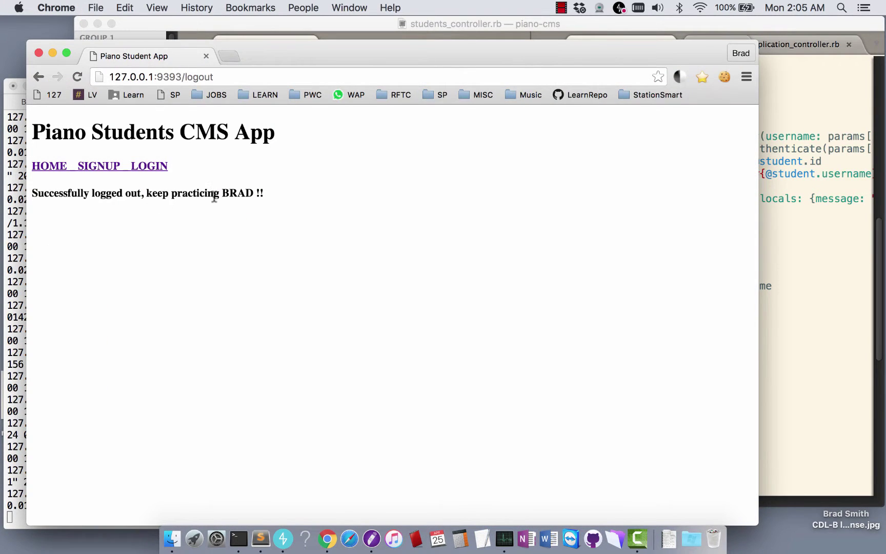
# Submit the signup form with a first username and a password
pyautogui.click(105, 167)
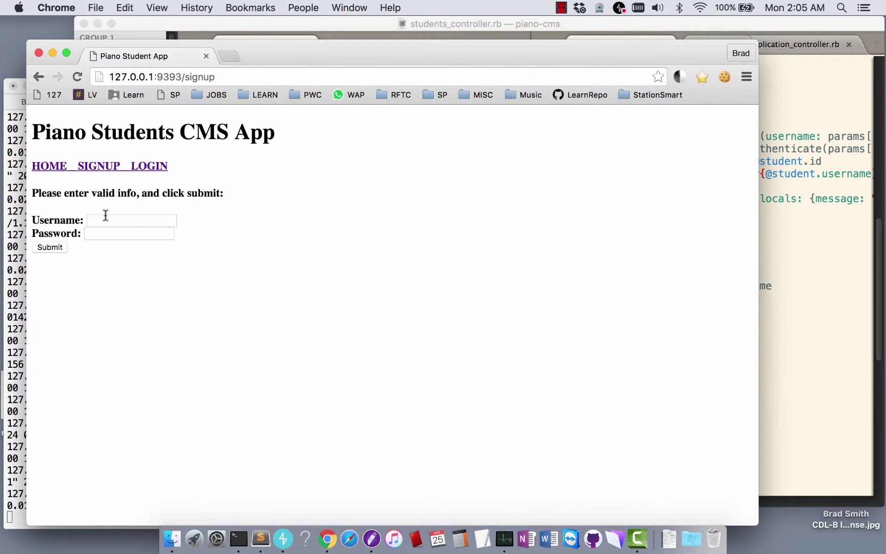
pyautogui.click(107, 219)
pyautogui.write('brad')
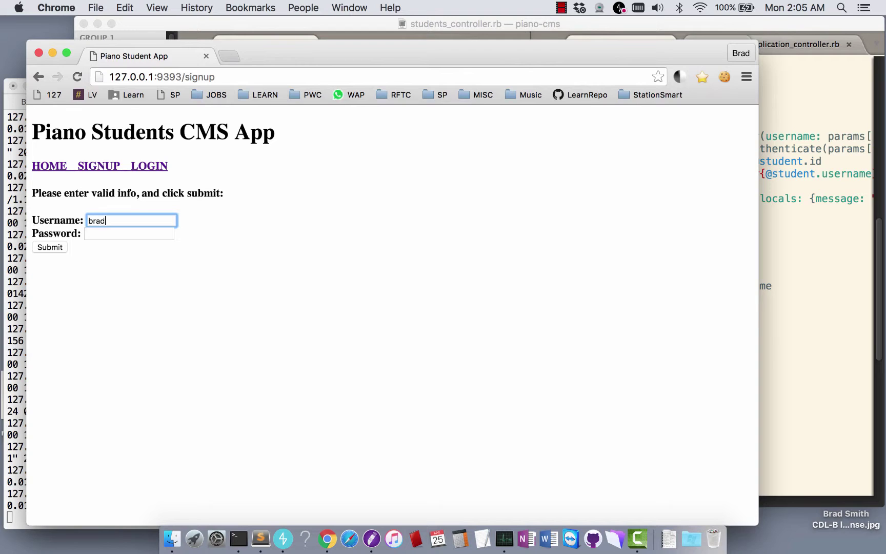
pyautogui.press('Tab')
pyautogui.write('asdf')
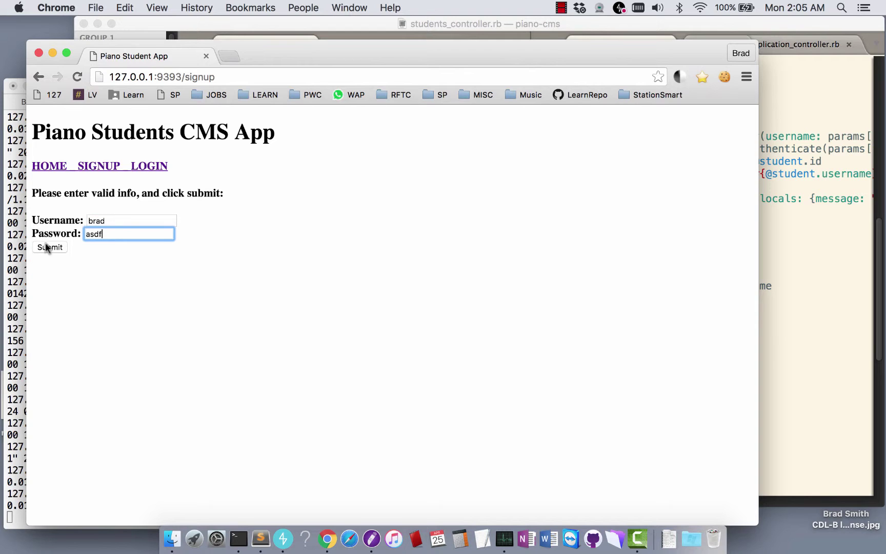
pyautogui.click(46, 247)
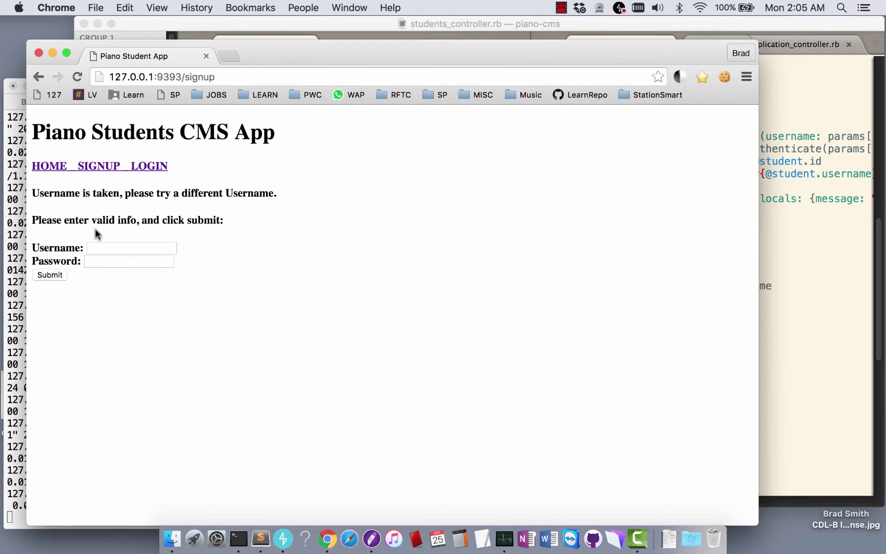
# After 'Username is taken', resubmit the signup with a different username
pyautogui.click(91, 248)
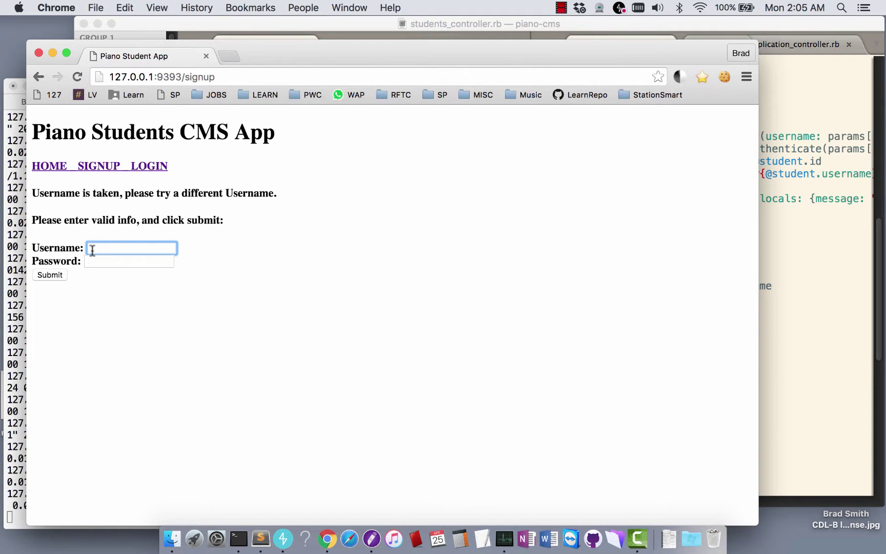
pyautogui.write('sue')
pyautogui.press('Tab')
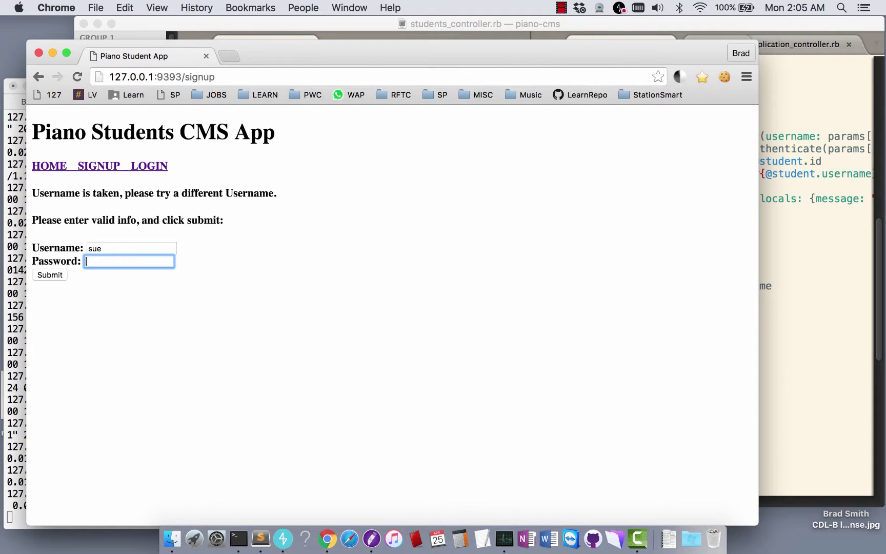
pyautogui.write('asdf')
pyautogui.press('Return')
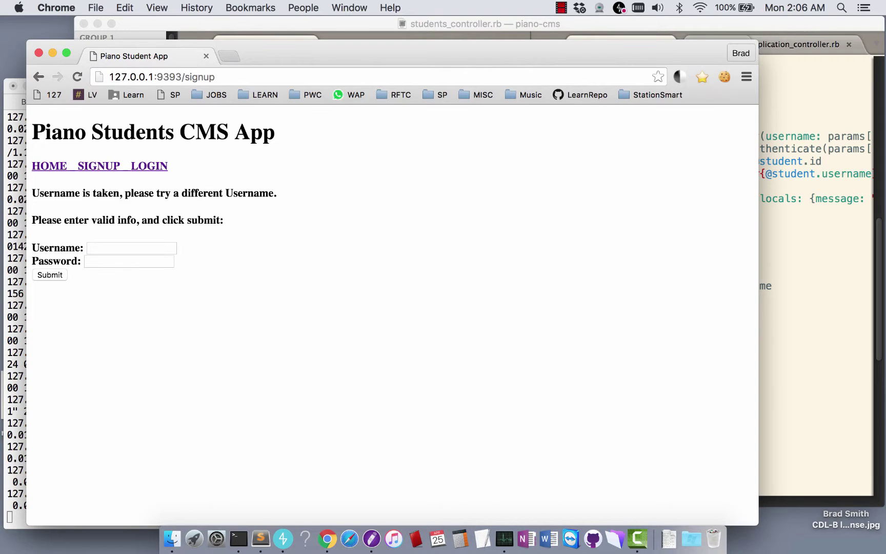
# Sign up with a third, fresh username and password, creating the account with ID 13
pyautogui.click(135, 243)
pyautogui.write('josh')
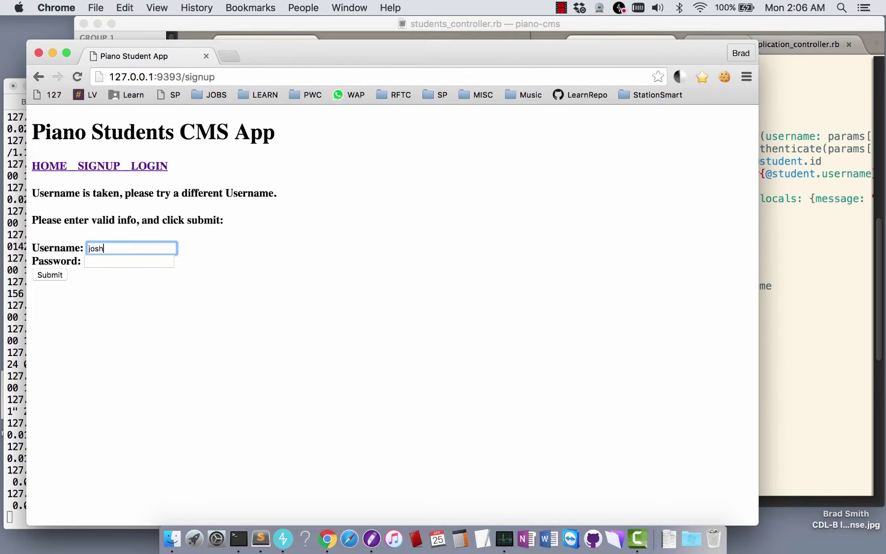
pyautogui.press('Tab')
pyautogui.write('asdf')
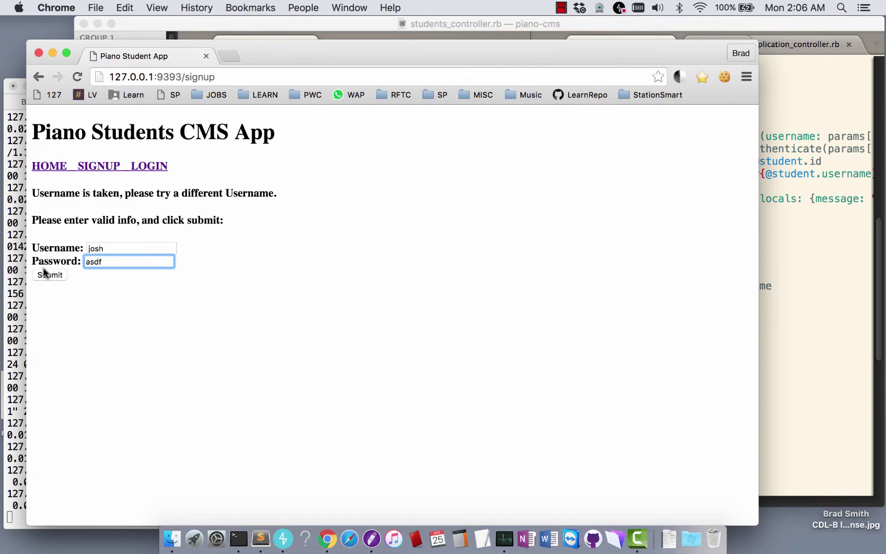
pyautogui.click(46, 275)
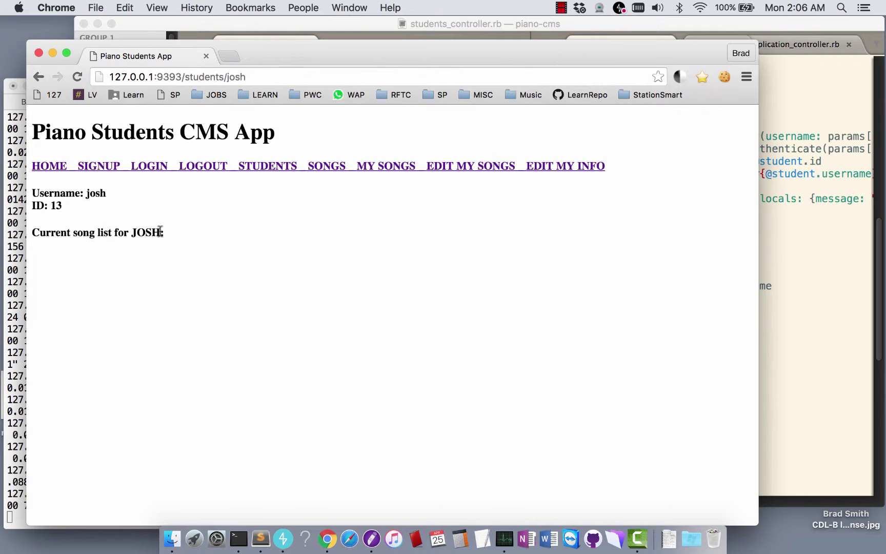
# Check the ID 13 profile, browse all songs and My Songs, then open Edit My Songs
pyautogui.moveTo(62, 205); pyautogui.dragTo(30, 199)
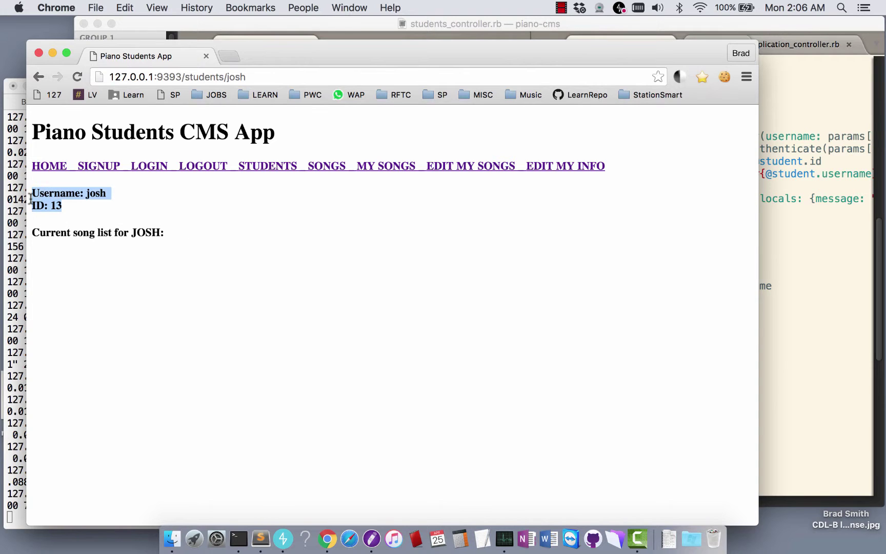
pyautogui.click(194, 242)
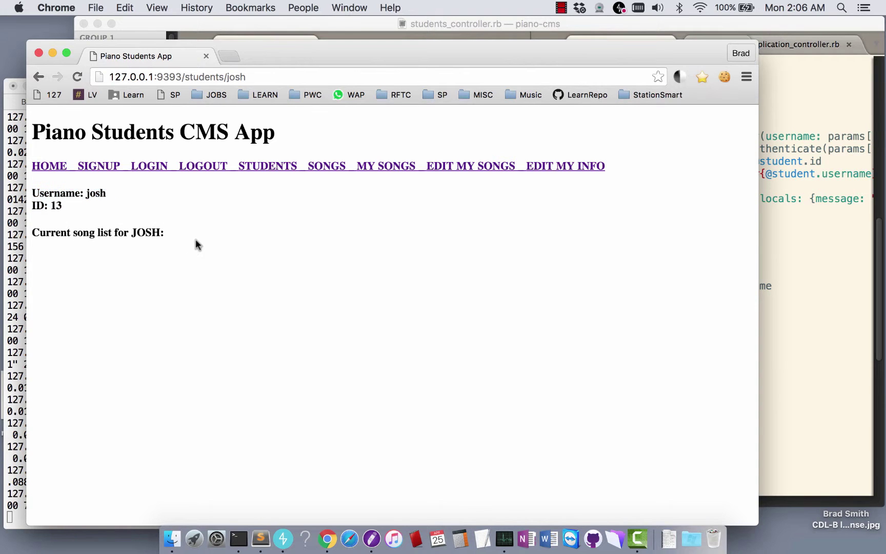
pyautogui.click(341, 169)
pyautogui.click(369, 168)
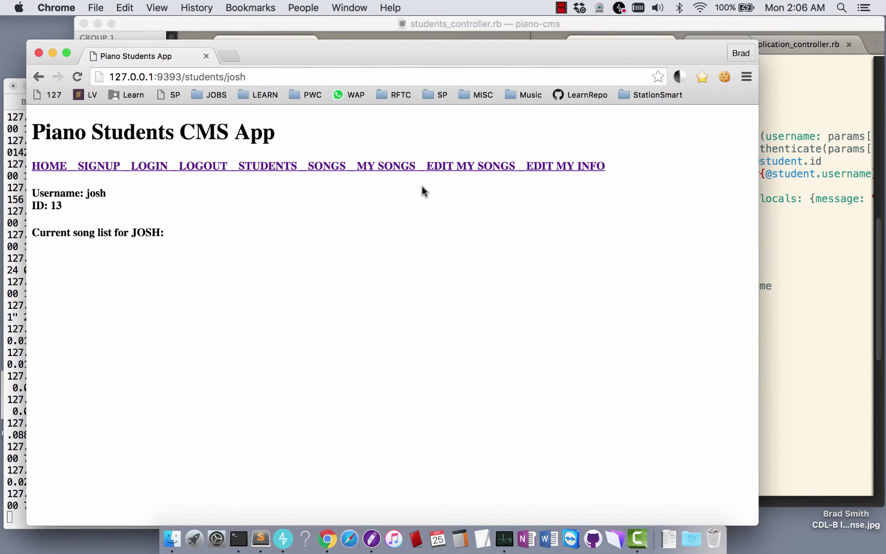
pyautogui.click(483, 171)
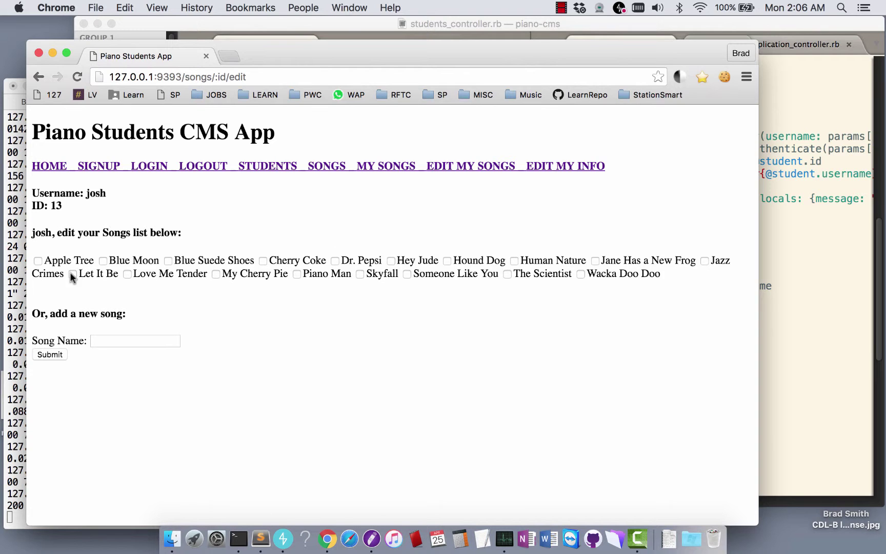
# Tick Let It Be, Blue Moon, Love Me Tender and Blue Suede Shoes, add new song Josh's Blues, and submit
pyautogui.click(72, 272)
pyautogui.click(103, 261)
pyautogui.click(127, 273)
pyautogui.click(167, 261)
pyautogui.click(140, 341)
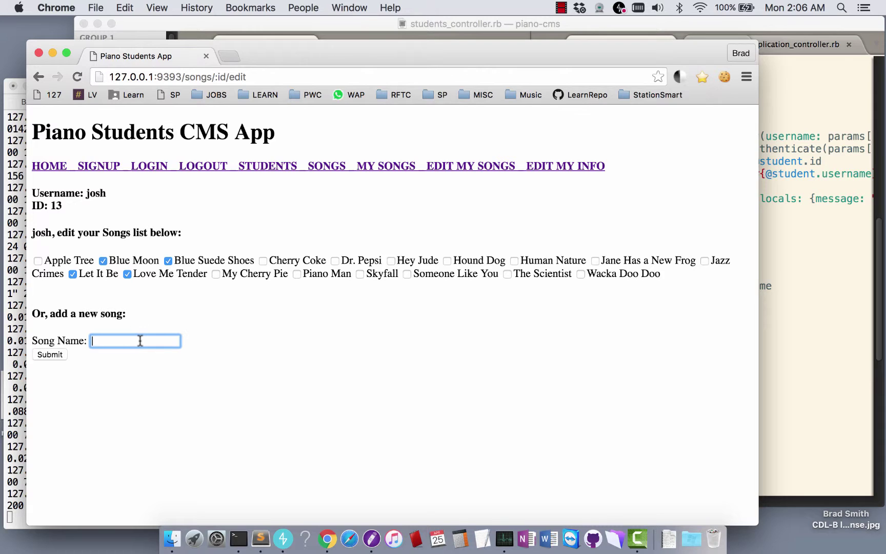
pyautogui.write("Josh's Blues")
pyautogui.click(49, 357)
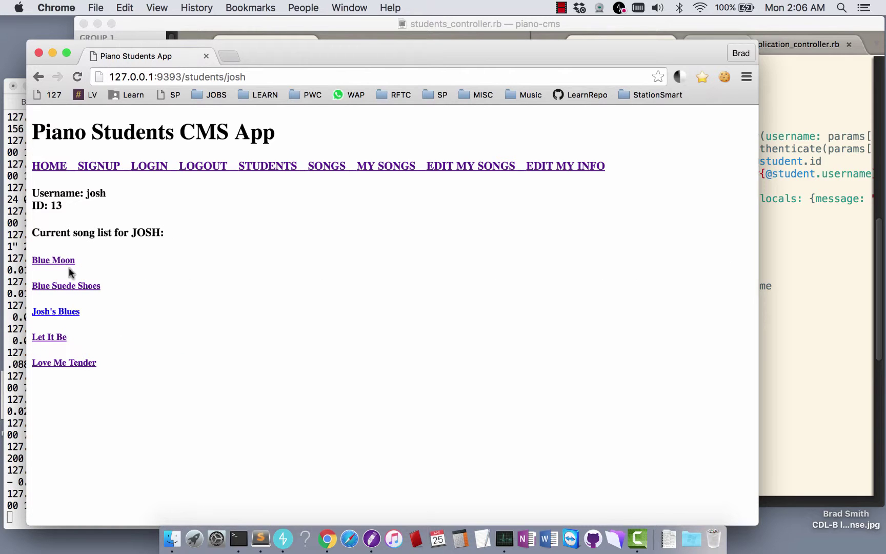
# Open the Josh's Blues song page, log out, and go to the home page
pyautogui.click(69, 313)
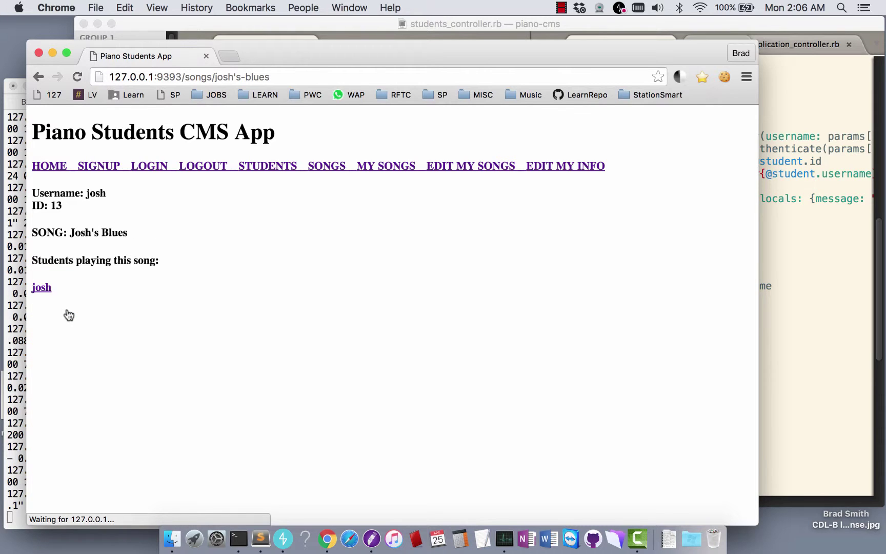
pyautogui.click(202, 169)
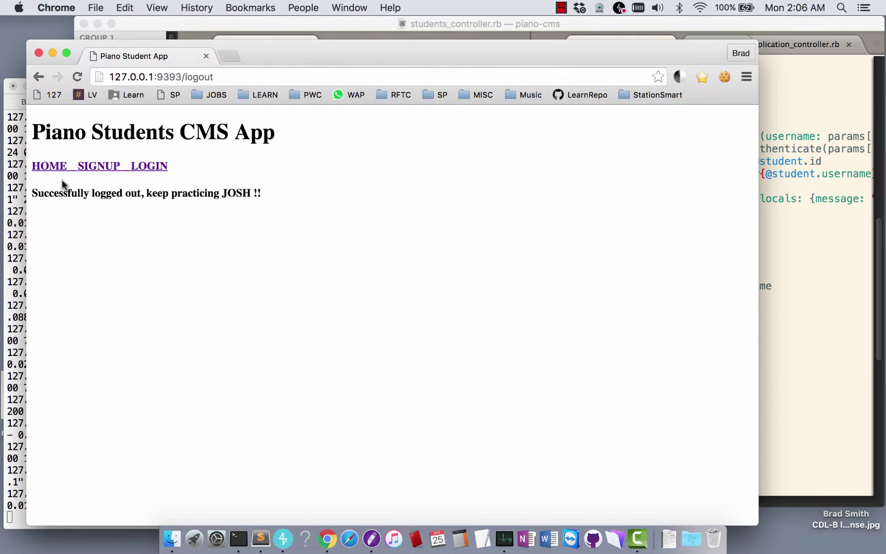
pyautogui.click(51, 168)
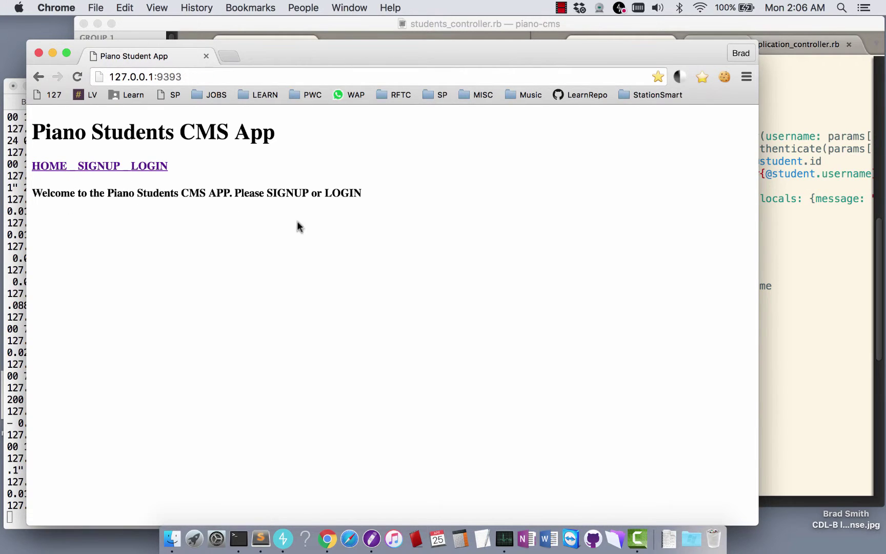